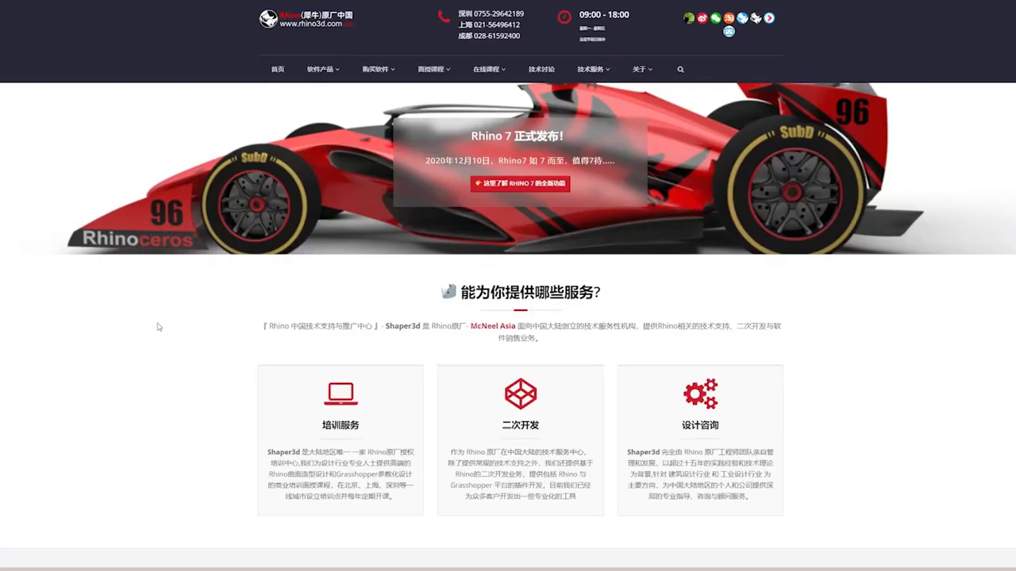
Open the 软件产品 product list on rhino3d.com.cn and scroll to the ShapeMap tutorial videos
left_click(321, 74)
scroll(872, 223, "down", 3)
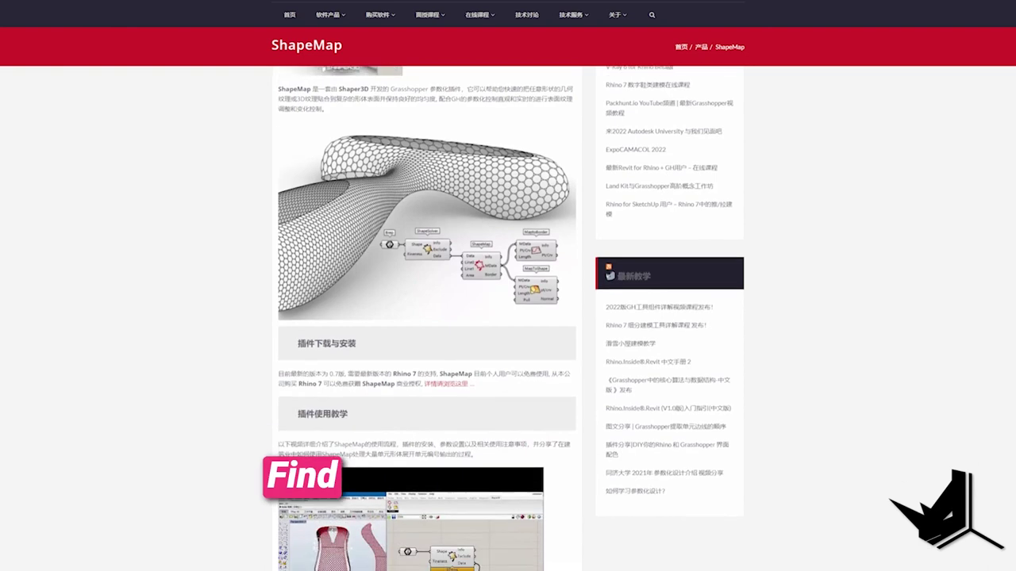
scroll(508, 317, "down", 3)
scroll(508, 318, "down", 2)
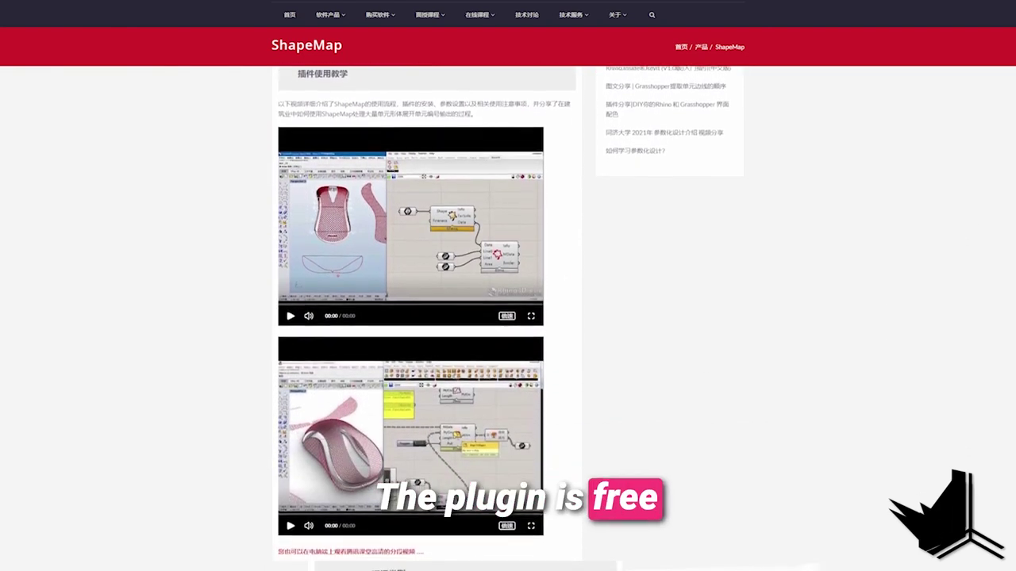
scroll(508, 318, "down", 3)
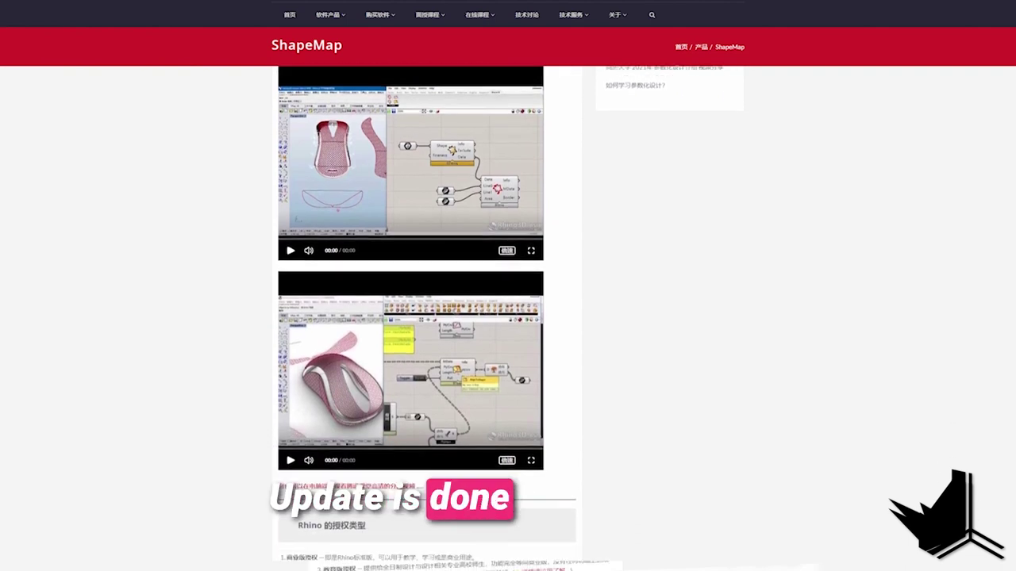
scroll(427, 318, "down", 3)
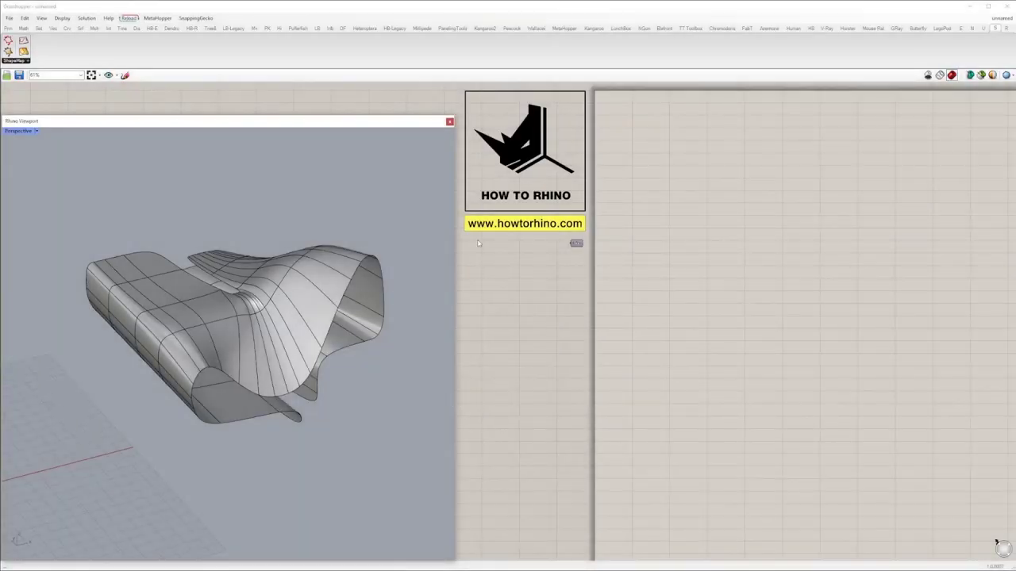
Place ShapeSolver and ShapeMap, wiring ShapeSolver's Data output into ShapeMap's Data input
left_click(27, 61)
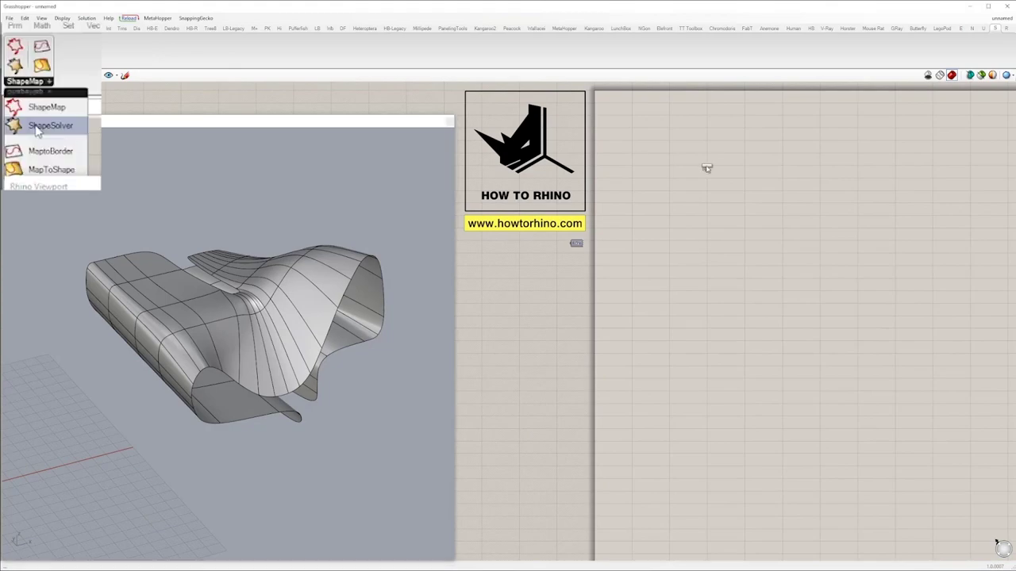
left_click(20, 87)
left_click(677, 210)
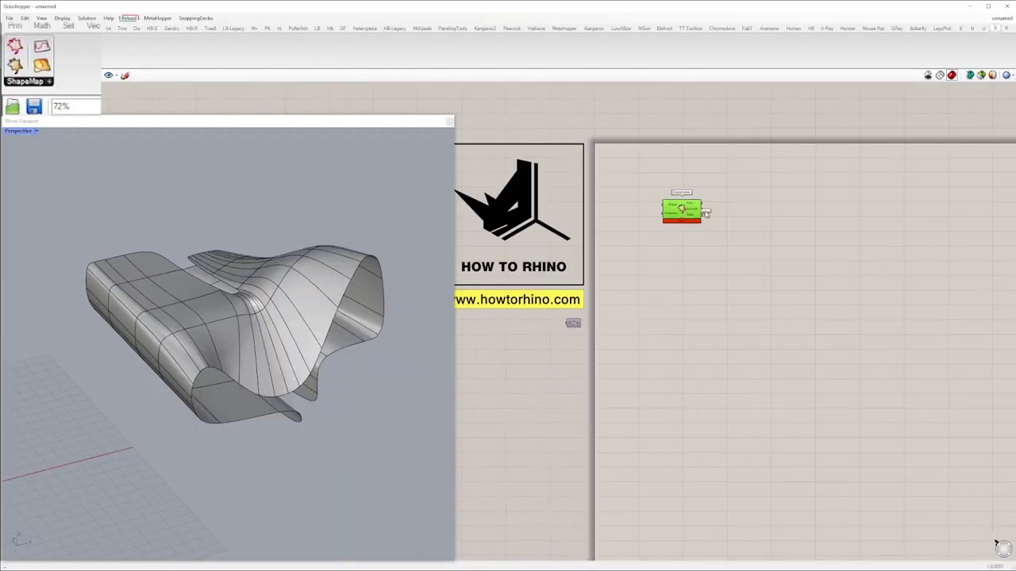
left_click(782, 230)
scroll(782, 230, "up", 2)
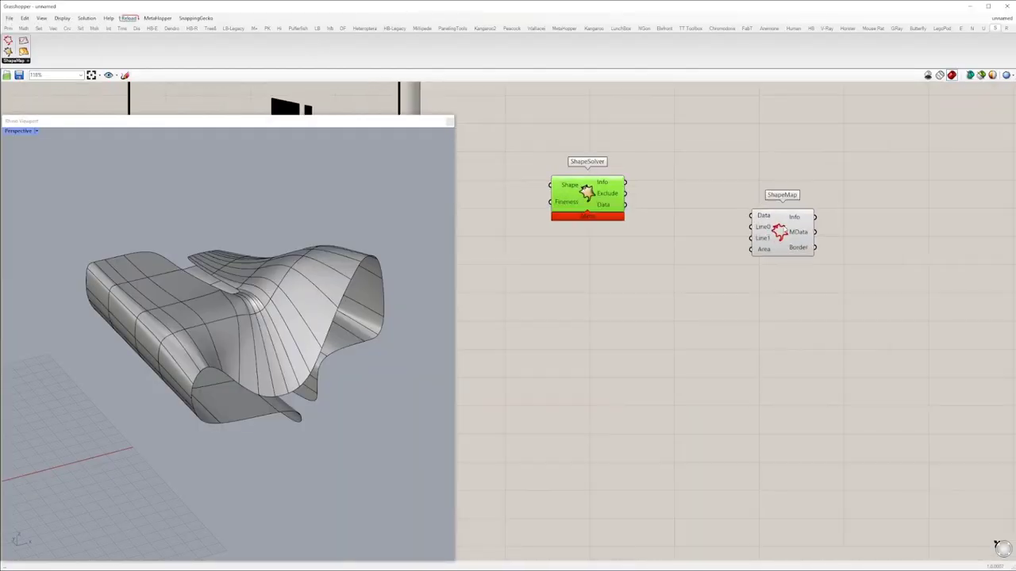
left_click(762, 236)
left_click(618, 206)
left_click_drag(230, 132, 380, 196)
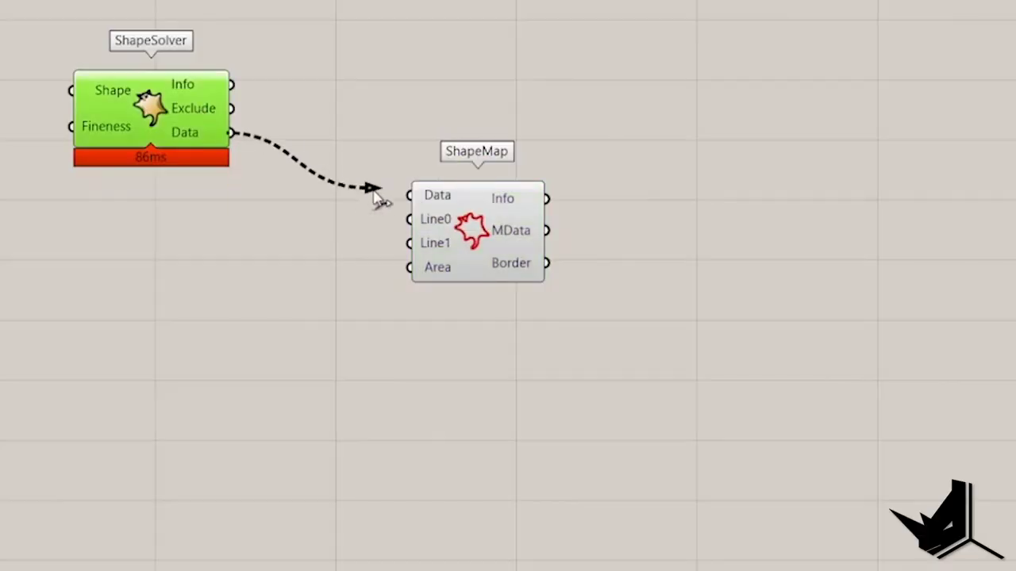
left_click_drag(468, 227, 500, 162)
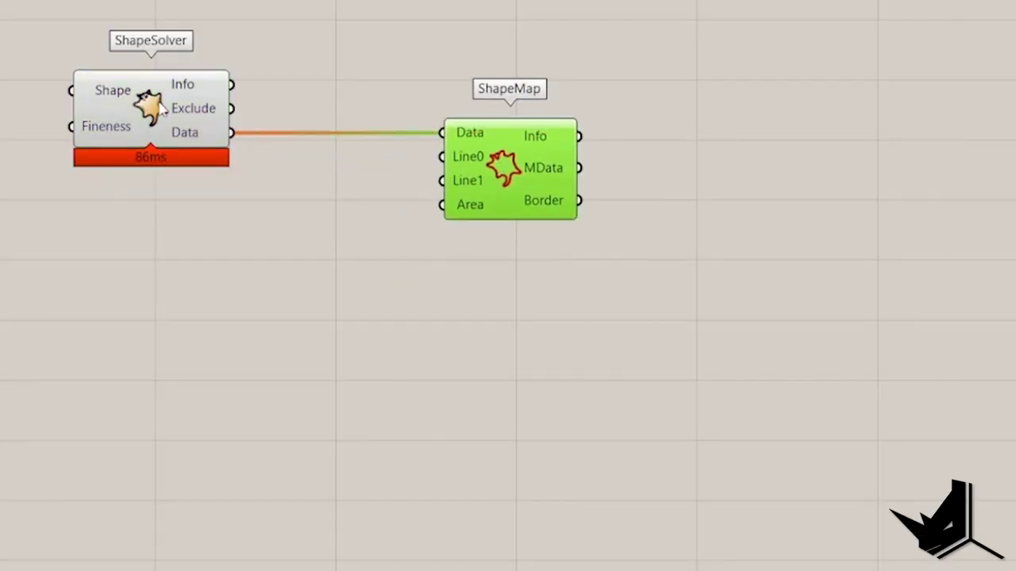
left_click(533, 185)
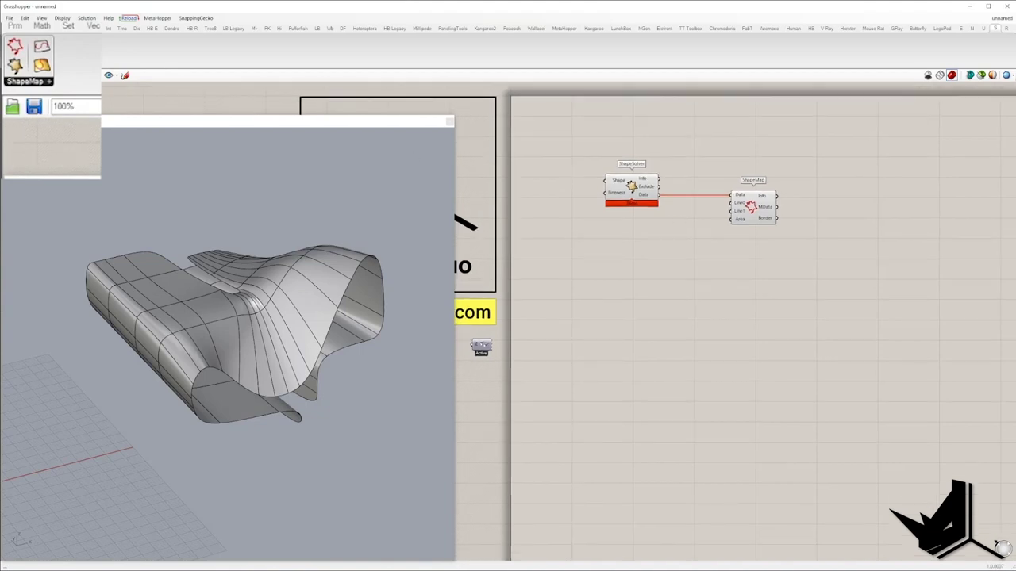
Add MaptoBorder and MapToShape, stacked one above the other beside ShapeMap's MData output
left_click(40, 83)
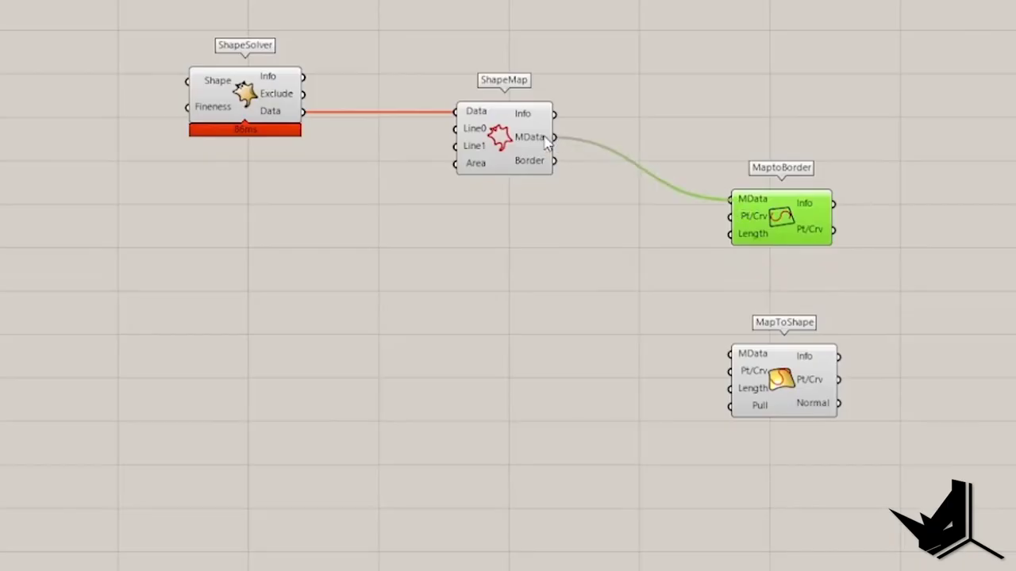
left_click_drag(774, 221, 762, 153)
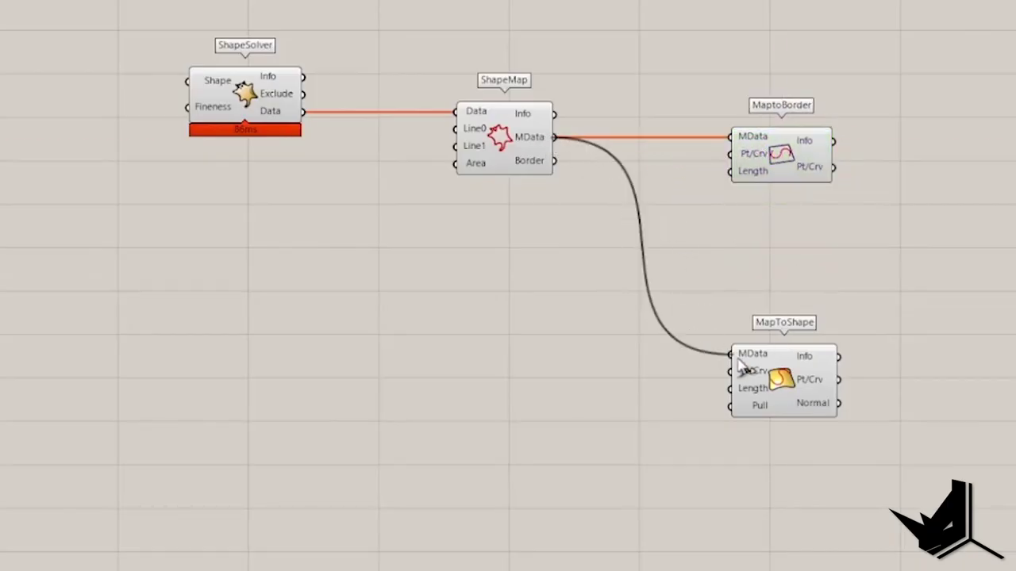
left_click_drag(740, 365, 738, 269)
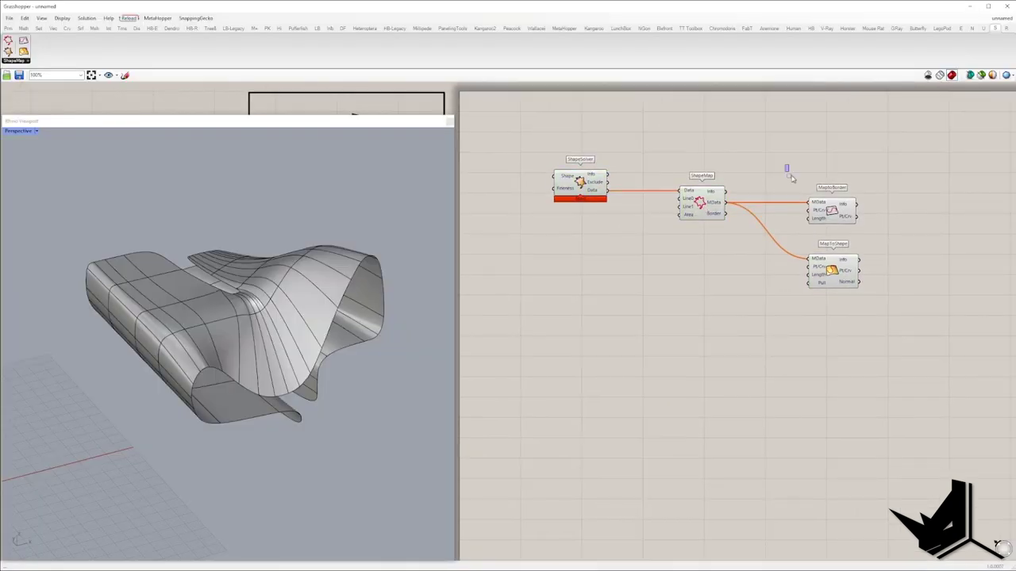
left_click_drag(793, 178, 903, 323)
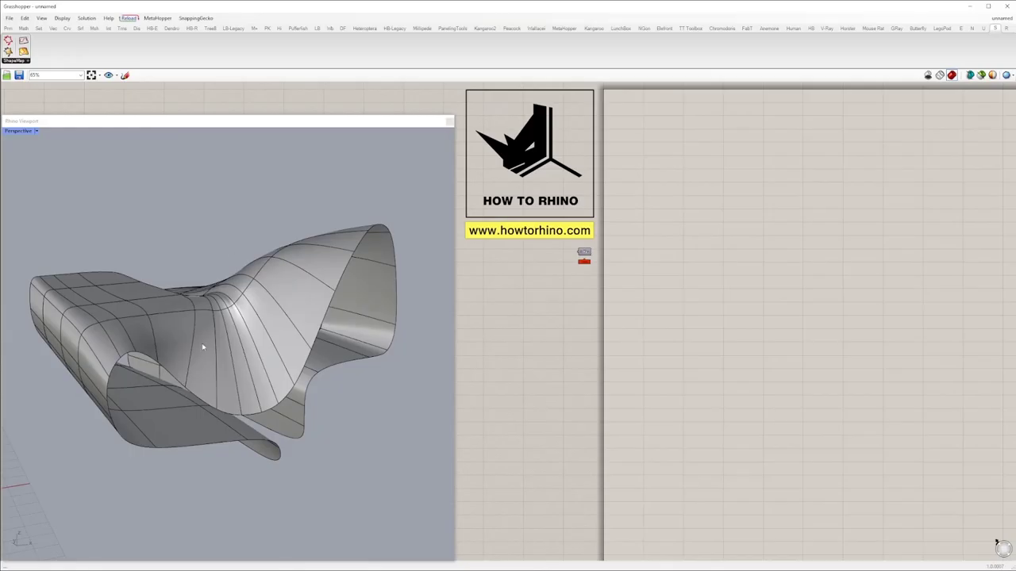
right_click_drag(201, 343, 341, 389)
Add a Brep parameter referencing multiple Rhino breps, with a ShapeSolver beside it
right_click(664, 56)
left_click(707, 182)
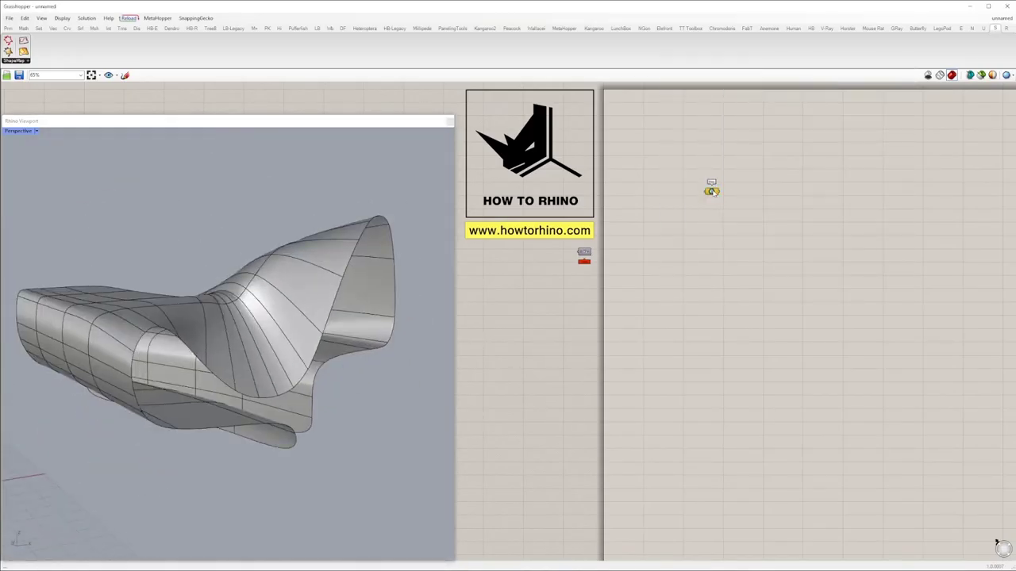
left_click(664, 328)
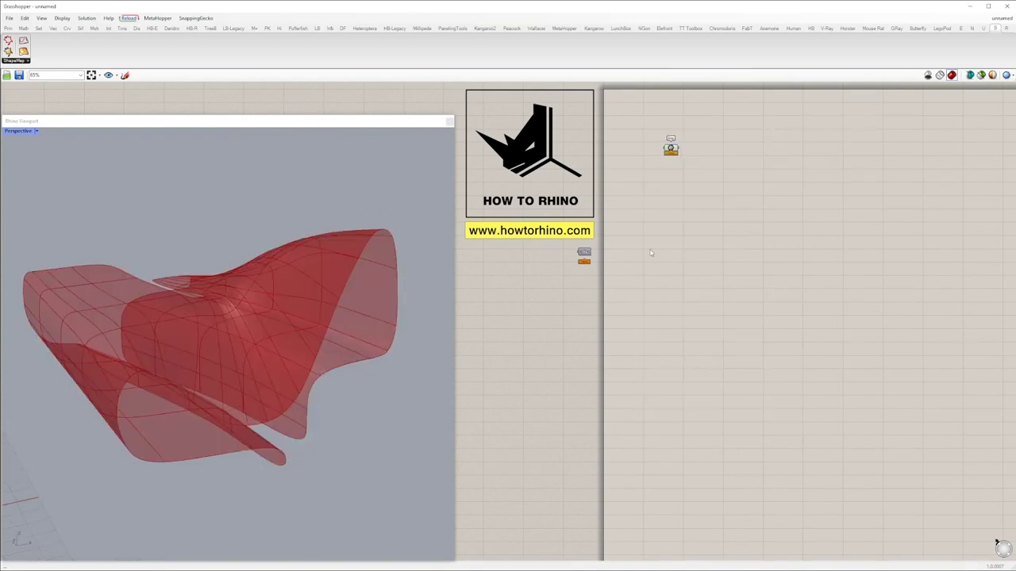
left_click(27, 61)
left_click(53, 126)
left_click(724, 154)
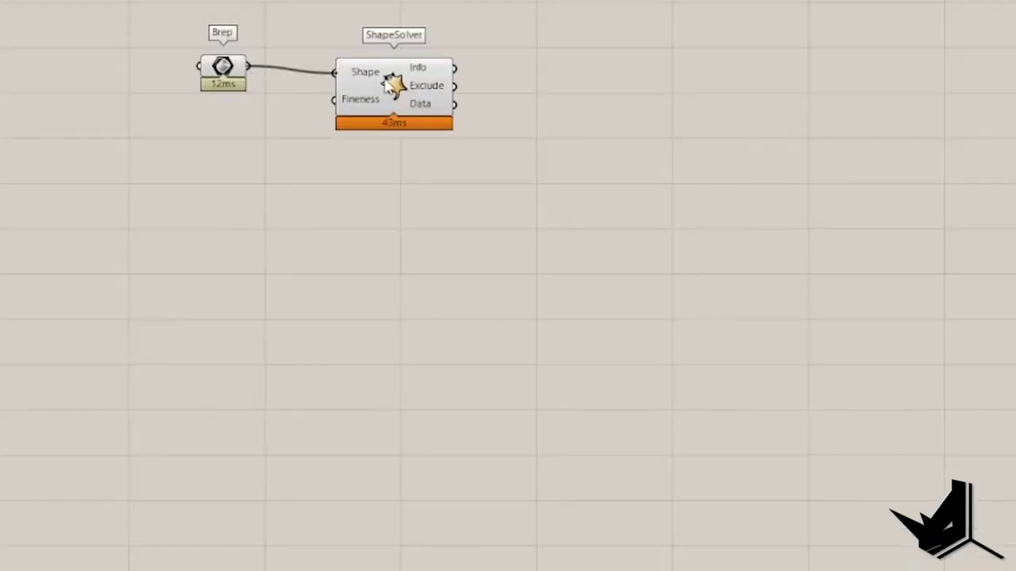
left_click_drag(389, 86, 418, 200)
Attach a widened Panel to ShapeSolver's Data output to display its contents
left_click(697, 174)
left_click_drag(485, 218, 623, 194)
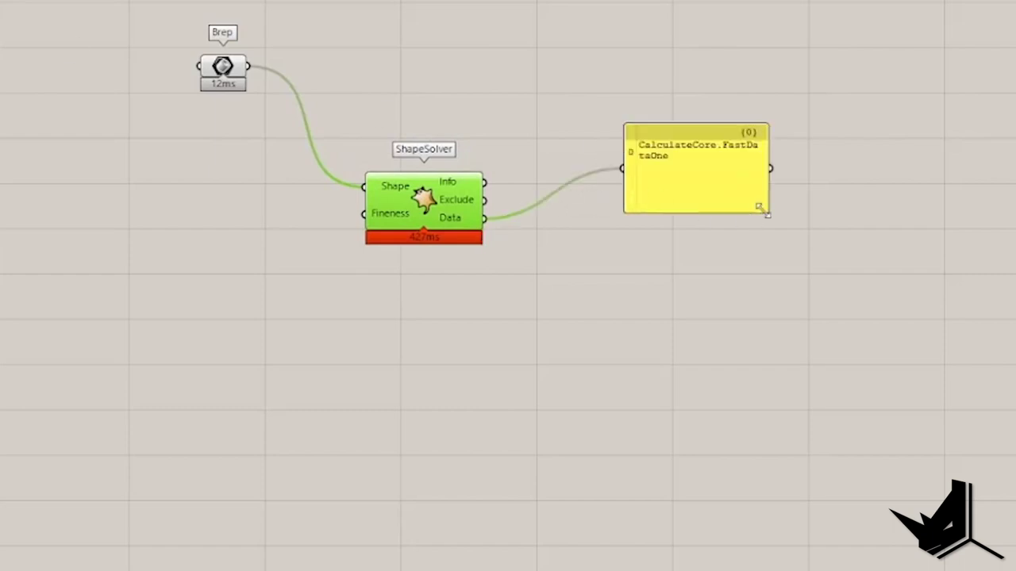
left_click_drag(771, 211, 825, 215)
left_click_drag(729, 165, 655, 119)
Add a 0–10 number slider to ShapeSolver's Fineness and set it to 10
double_click(220, 236)
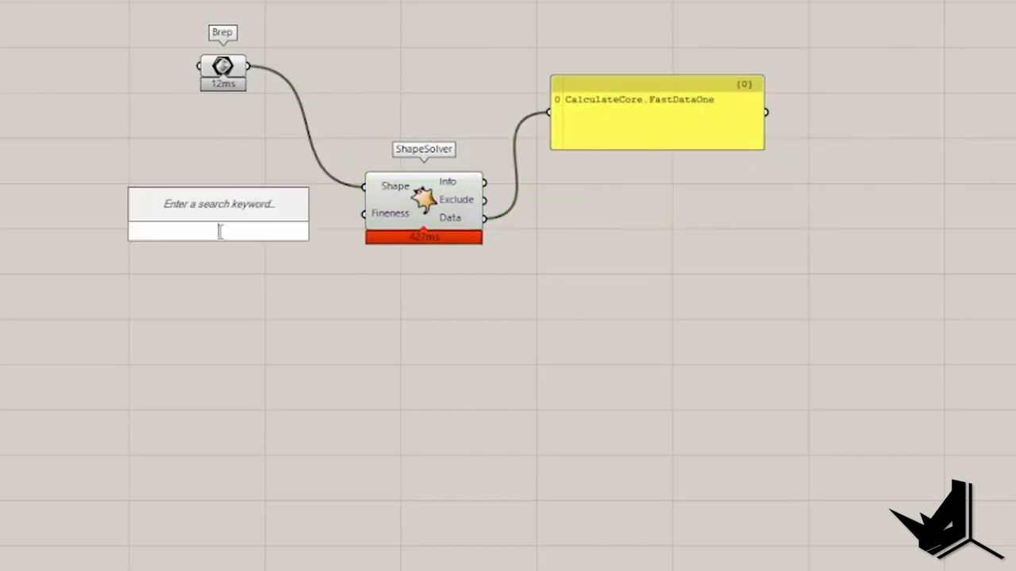
key("Return")
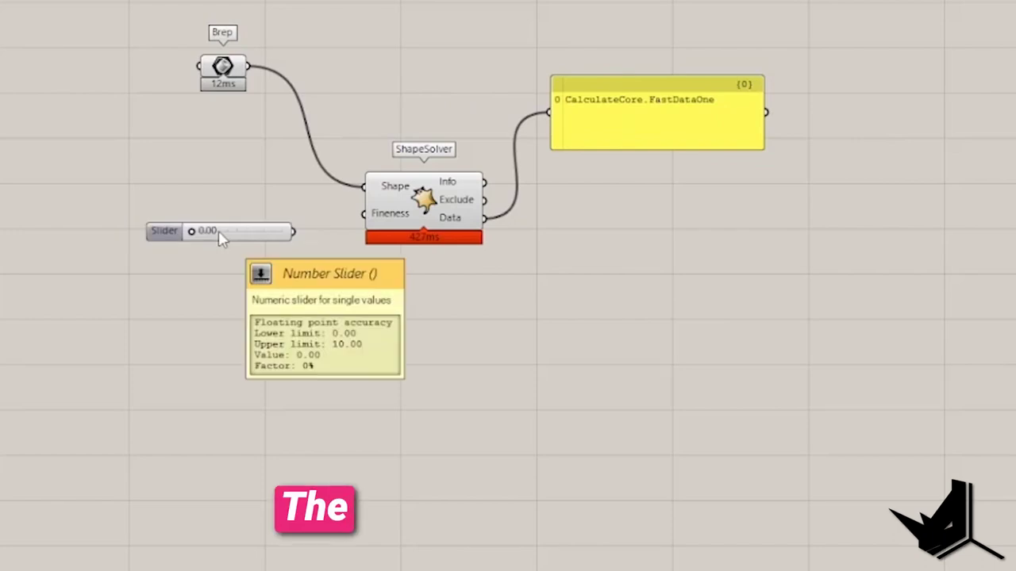
mouse_move(391, 223)
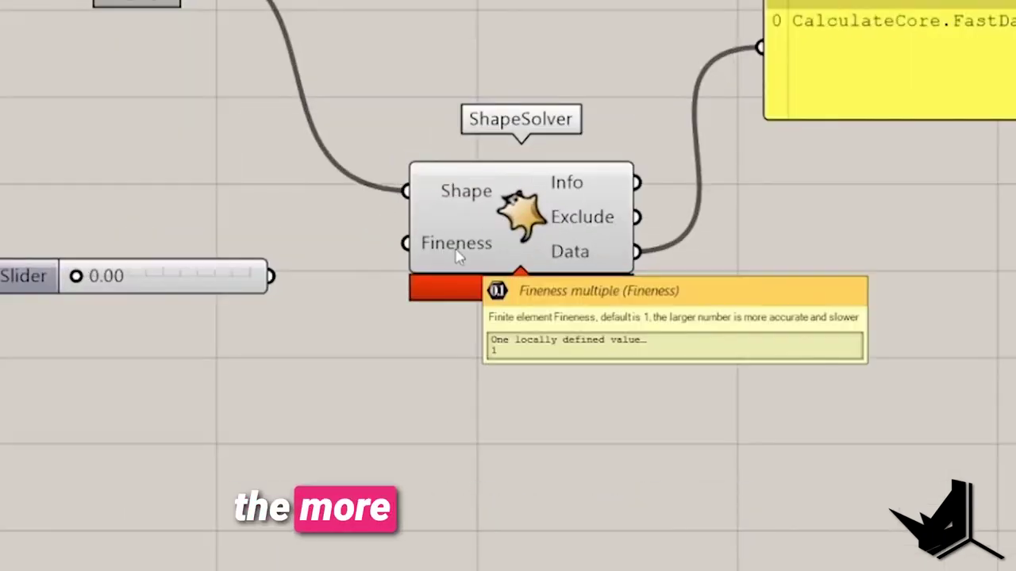
left_click_drag(404, 243, 238, 243)
left_click_drag(93, 248, 238, 250)
double_click(238, 250)
type("10")
key("Return")
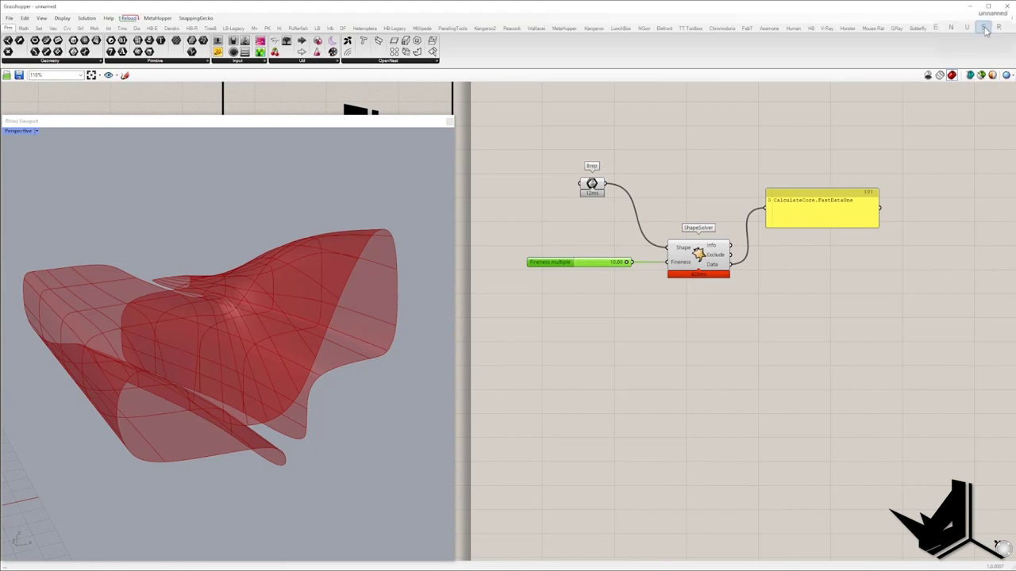
Place a ShapeMap component below ShapeSolver
left_click(983, 28)
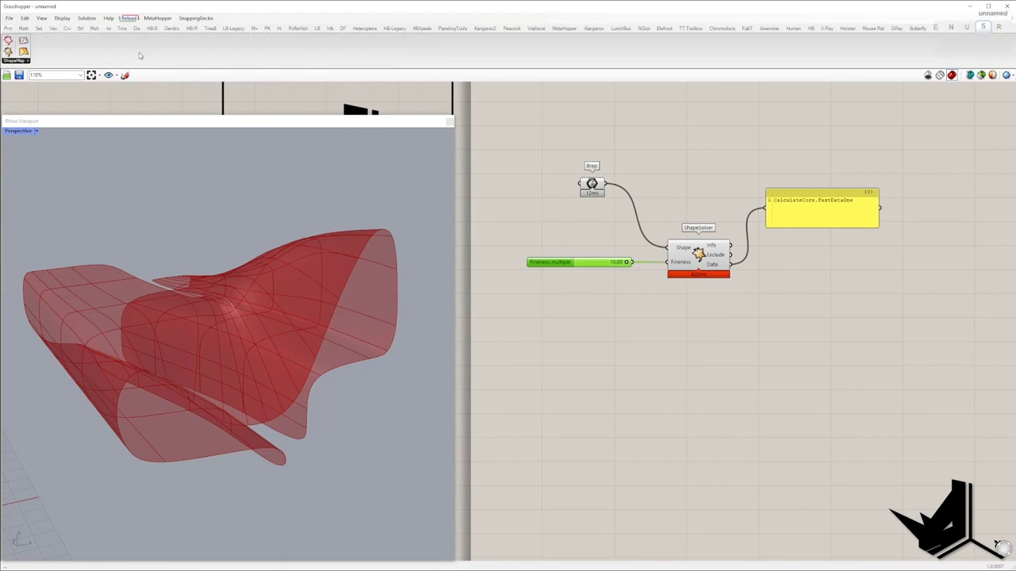
left_click(30, 61)
left_click(66, 117)
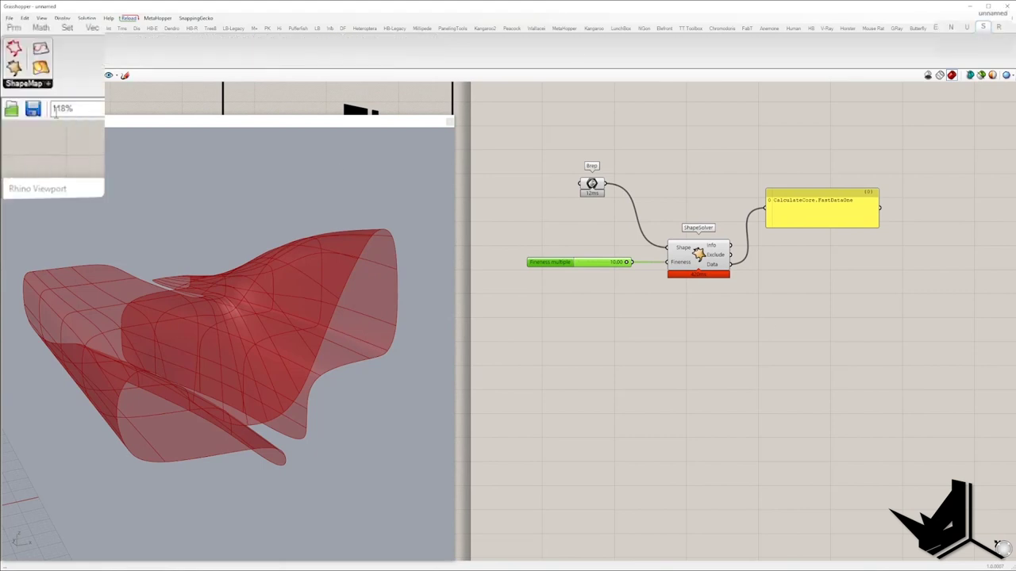
left_click(796, 309)
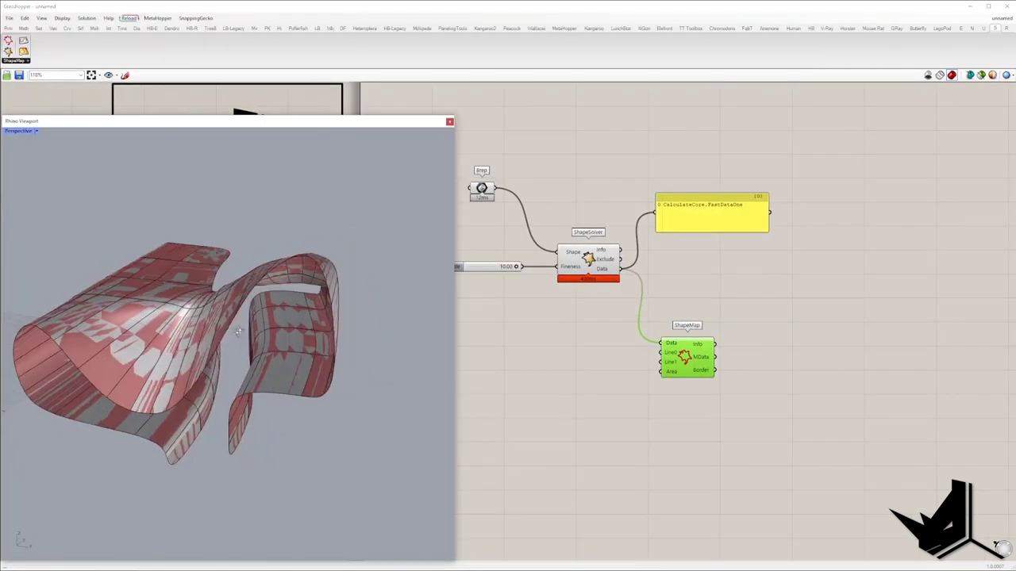
Add two Line parameters and assign a reference line from the Rhino model
double_click(570, 355)
type("line")
key("Return")
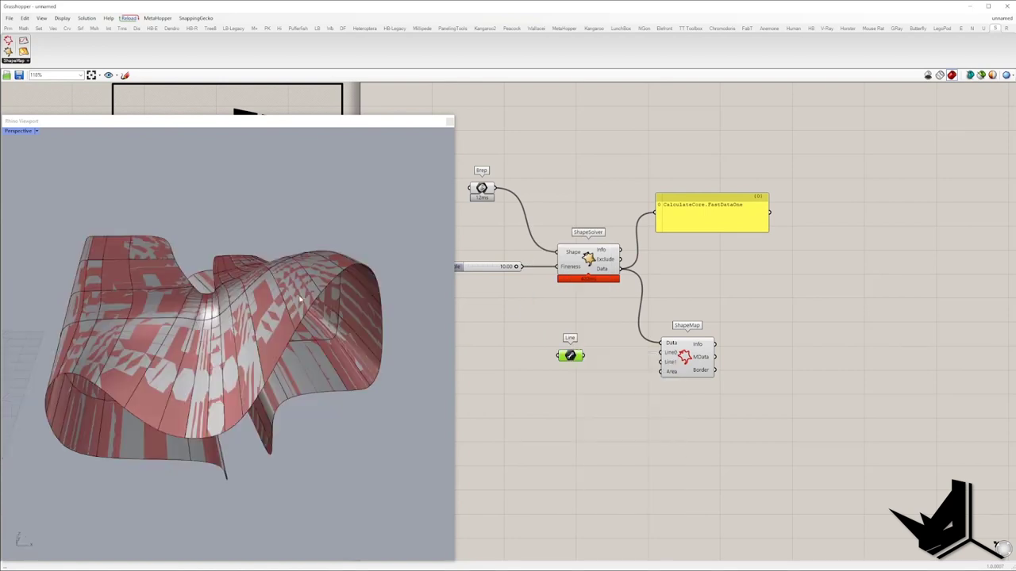
left_click_drag(571, 355, 609, 400)
right_click(611, 401)
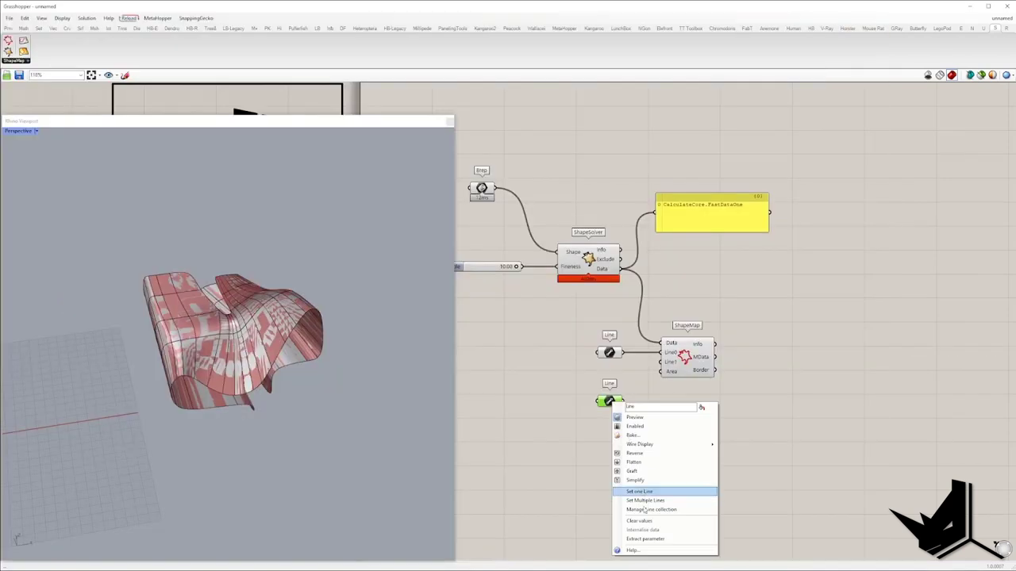
left_click(645, 492)
left_click(360, 394)
right_click_drag(360, 394, 382, 388)
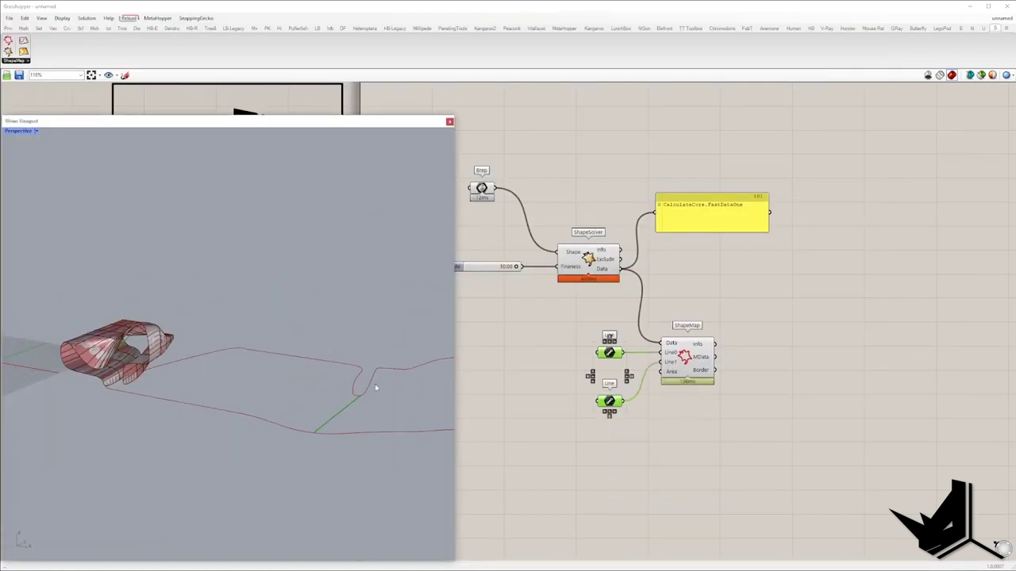
Add a Boolean Toggle for ShapeMap's Area input
type("togl")
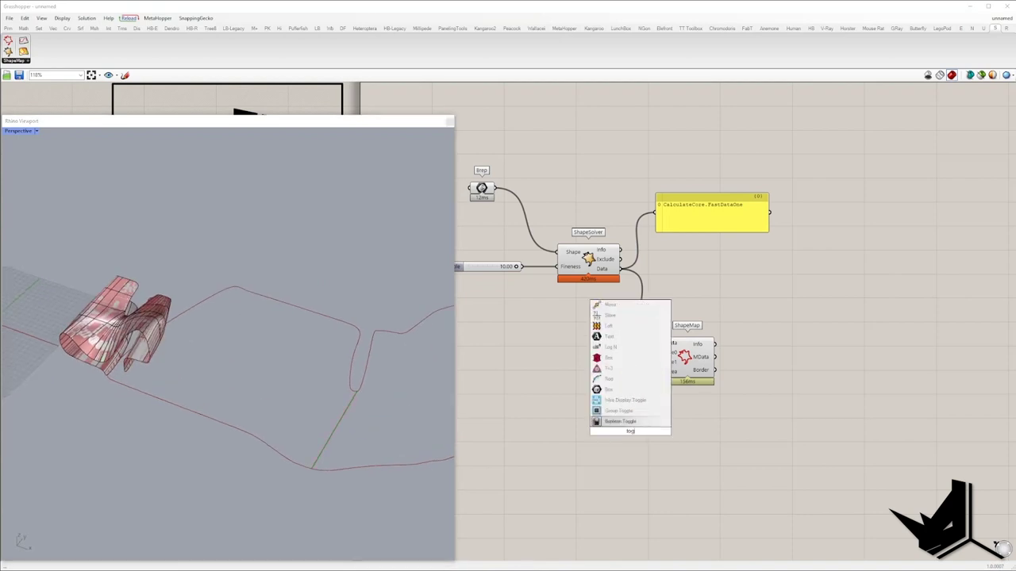
left_click(627, 421)
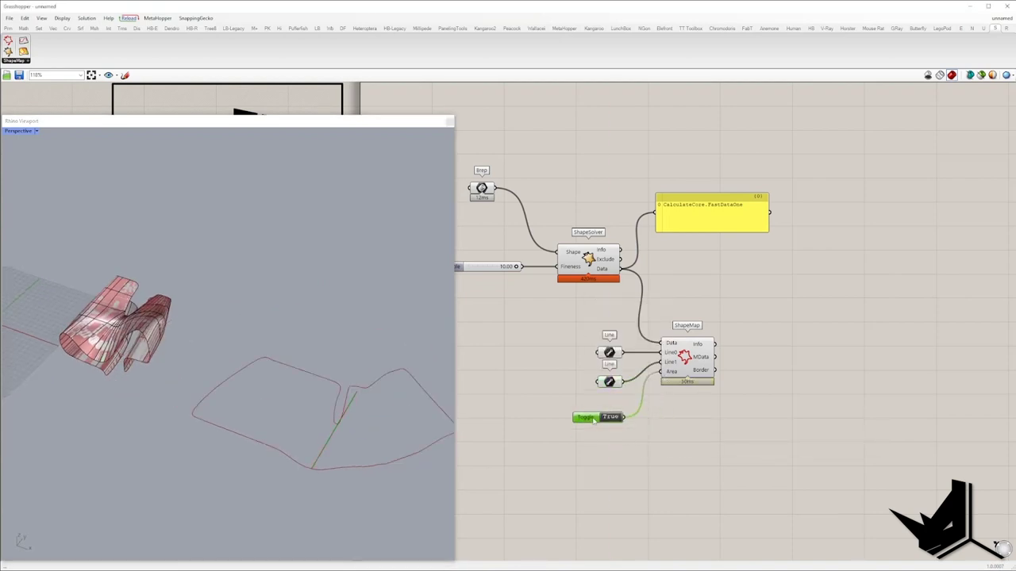
left_click(609, 381)
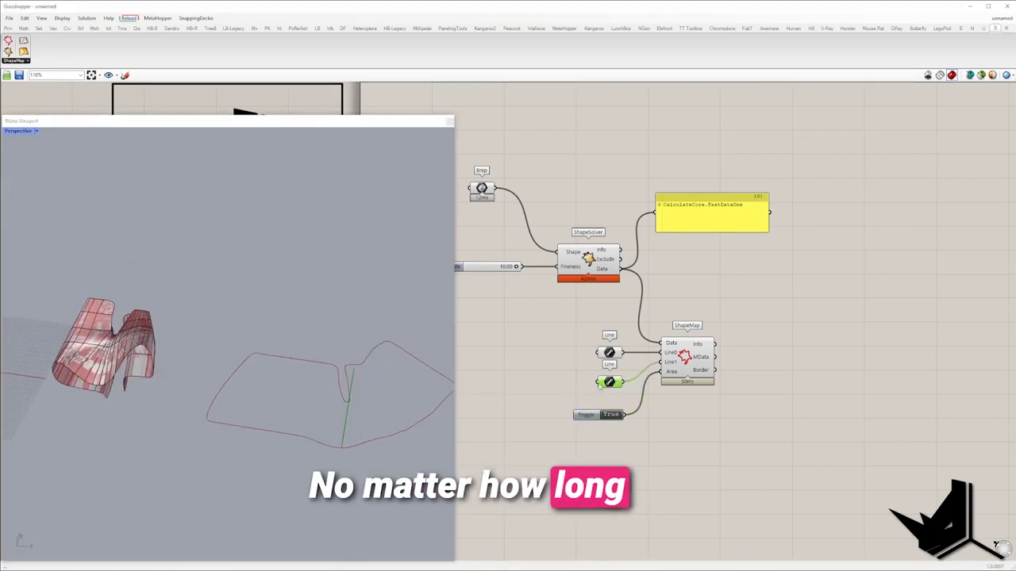
left_click(687, 361)
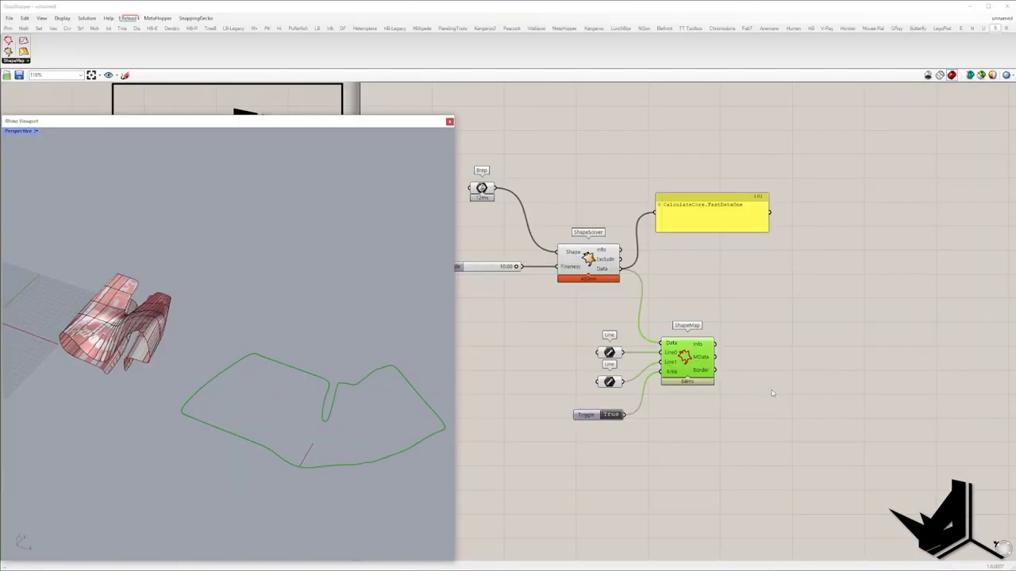
Hold ShapeMap's Border in a Curve parameter and feed it into a Bounding Box
left_click_drag(714, 372, 747, 386)
left_click(737, 364)
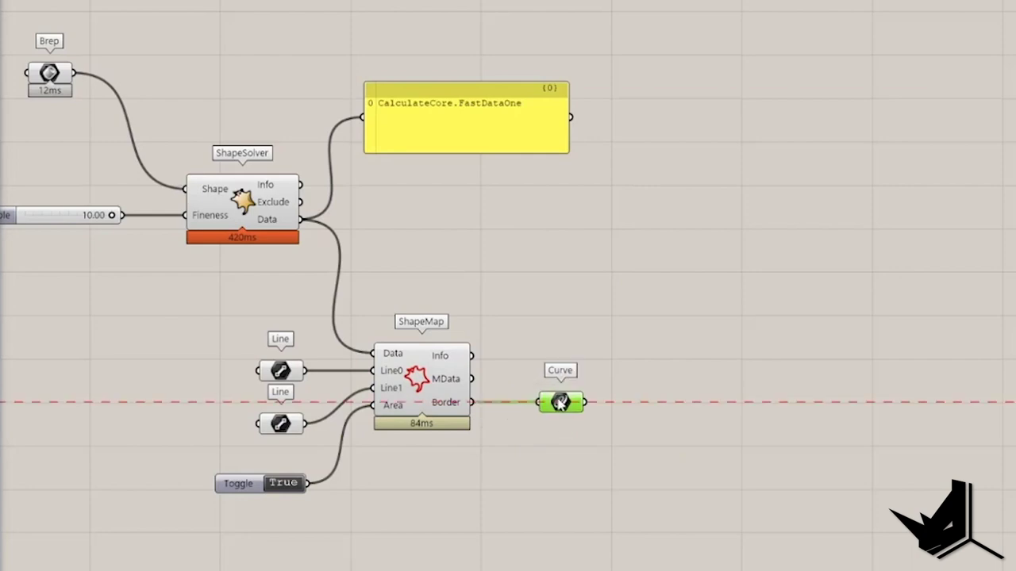
left_click_drag(585, 402, 626, 392)
type("bound")
key("Return")
left_click(818, 373)
Turn the Bounding Box into a Surface, followed by a Curve parameter
right_click_drag(829, 417, 719, 412)
left_click_drag(725, 369, 750, 332)
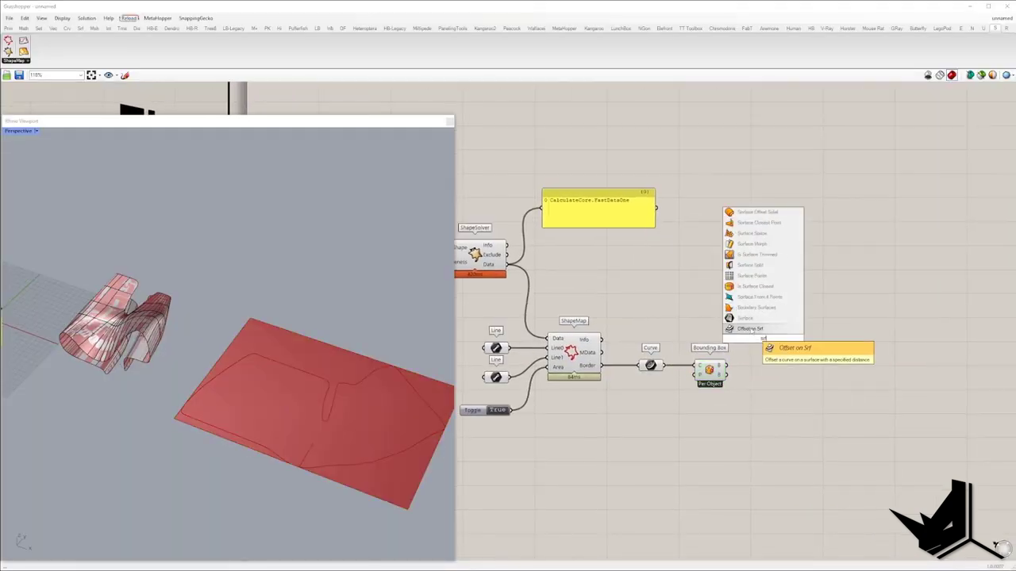
left_click(746, 317)
left_click_drag(809, 356, 720, 408)
left_click_drag(758, 365, 757, 416)
left_click(808, 381)
left_click(796, 379)
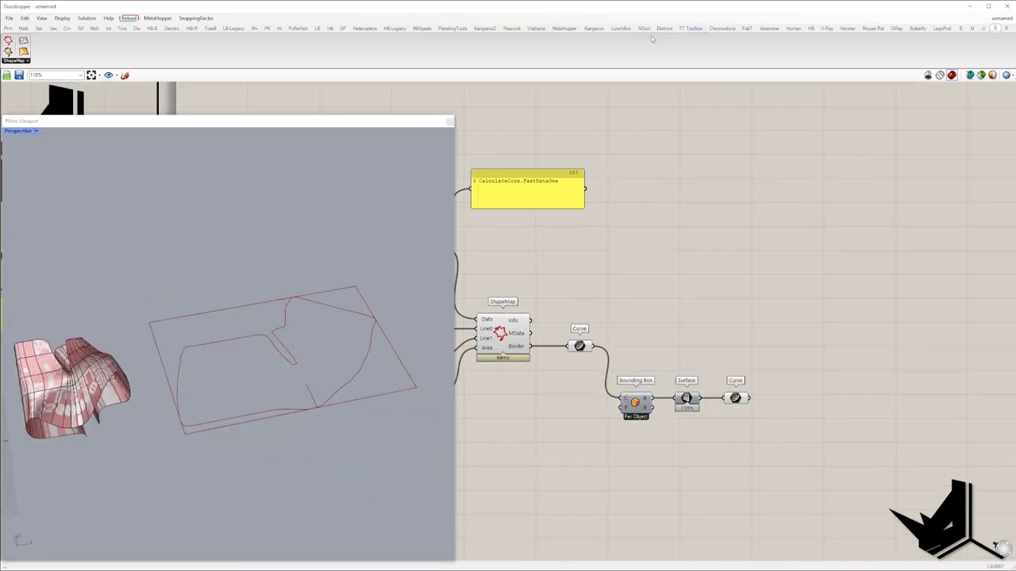
Add LunchBox Staggered Quad Panels with U and V division sliders of 10 and 25
left_click(620, 28)
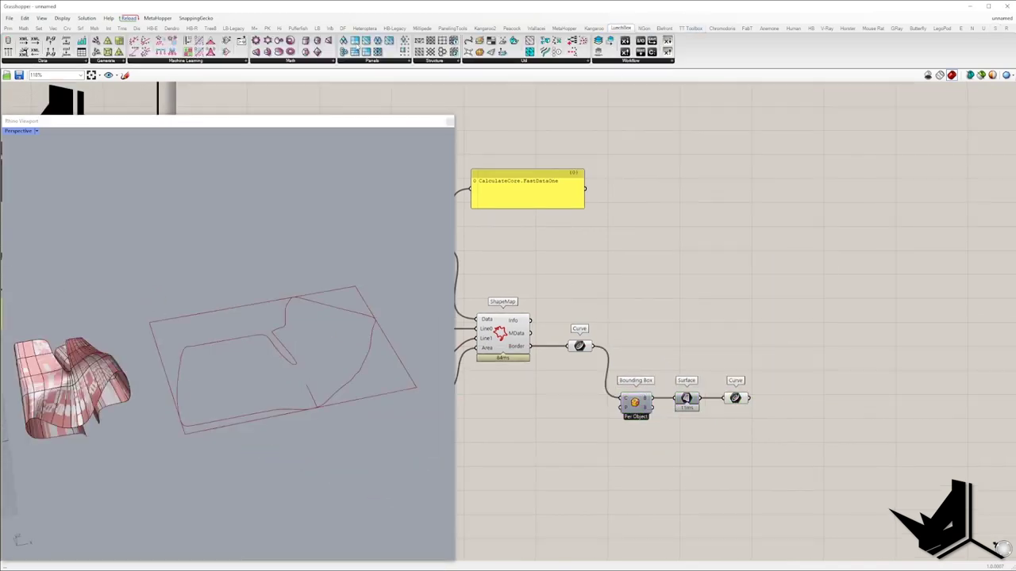
left_click_drag(829, 353, 819, 468)
double_click(746, 464)
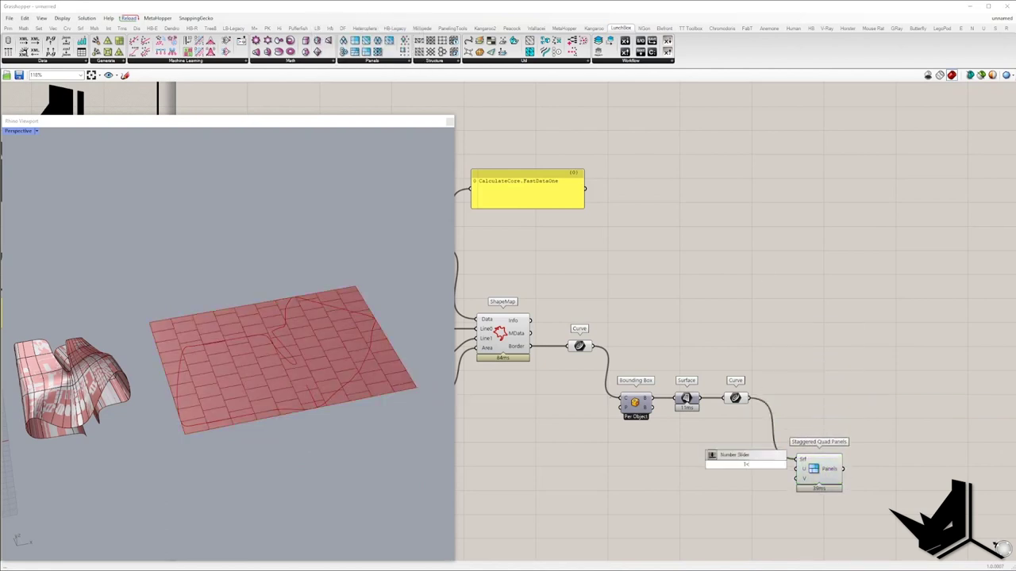
scroll(706, 480, "up", 4)
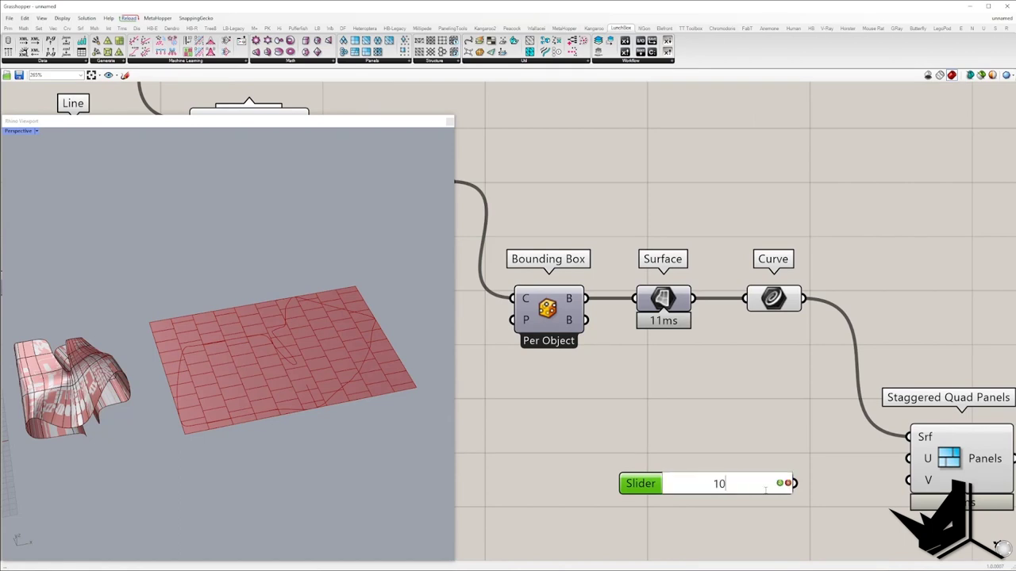
key("Return")
left_click_drag(746, 461, 752, 508, "alt")
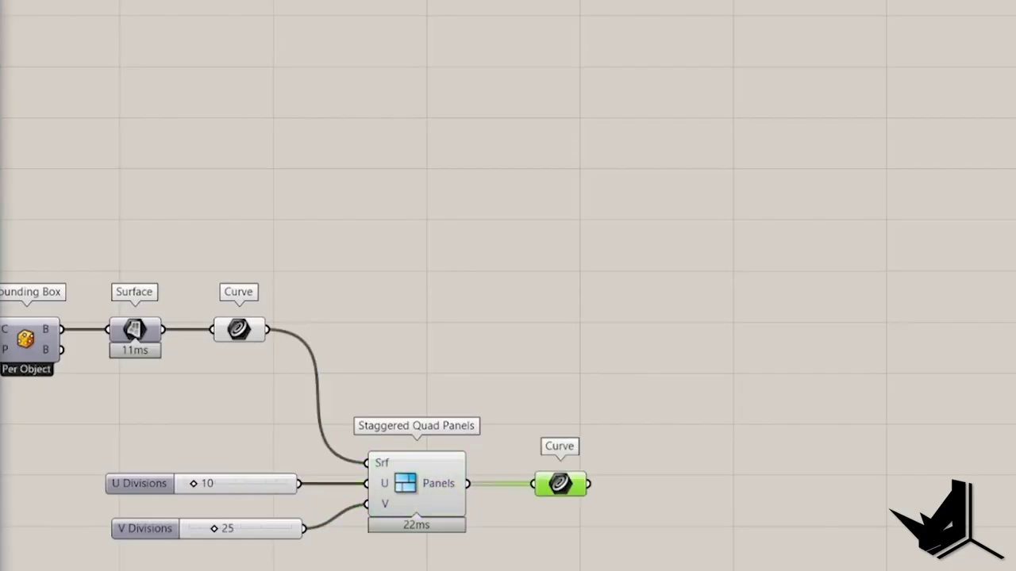
Add a Region Intersection component via the 'region in' search
double_click(748, 265)
type("region in")
key("Return")
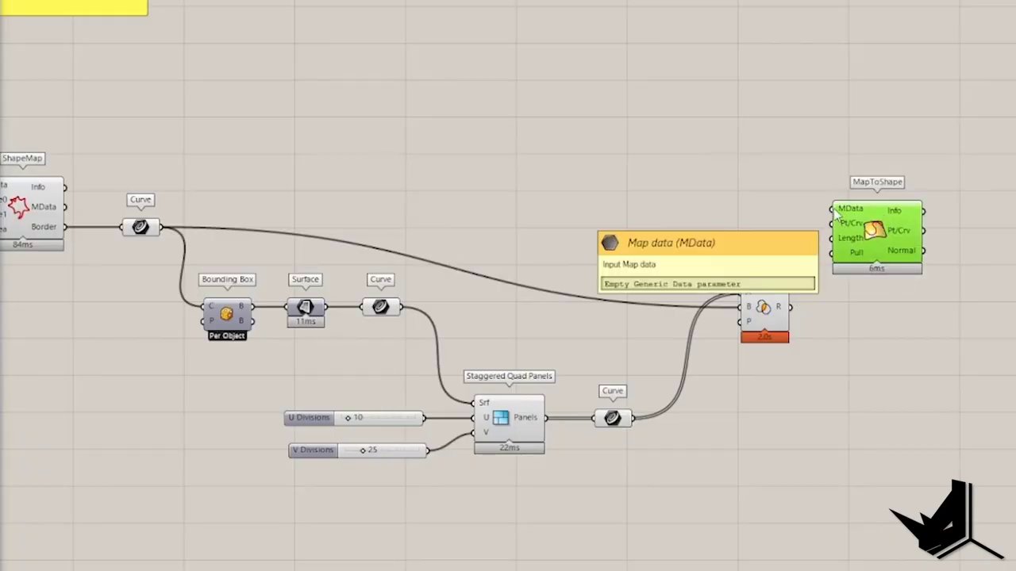
Connect ShapeMap's MData output to MapToShape's MData input
left_click_drag(833, 211, 65, 206)
left_click(140, 228)
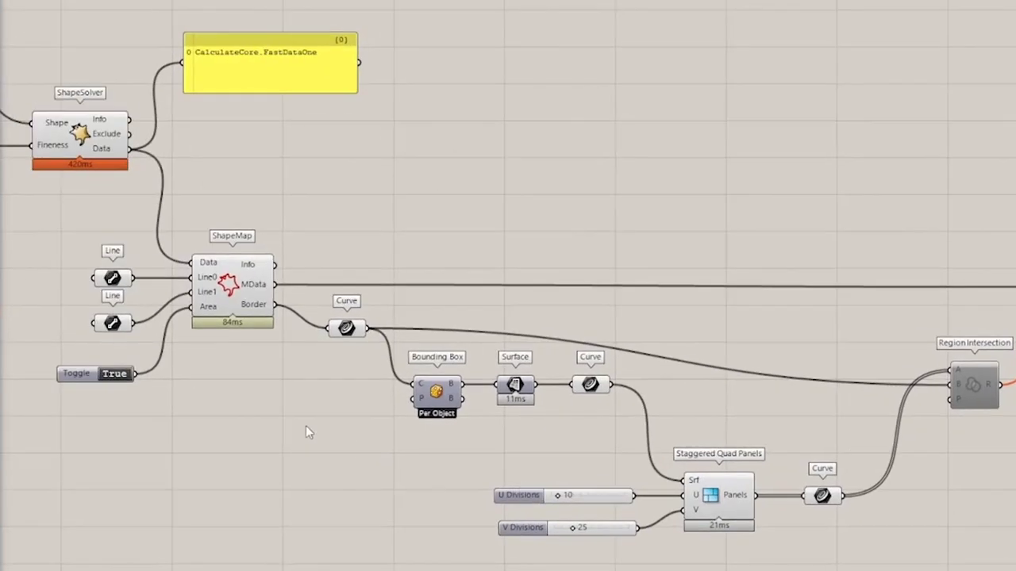
Add an XY Plane and a Rotate Plane component beside it
double_click(545, 356)
type("xy")
key("Return")
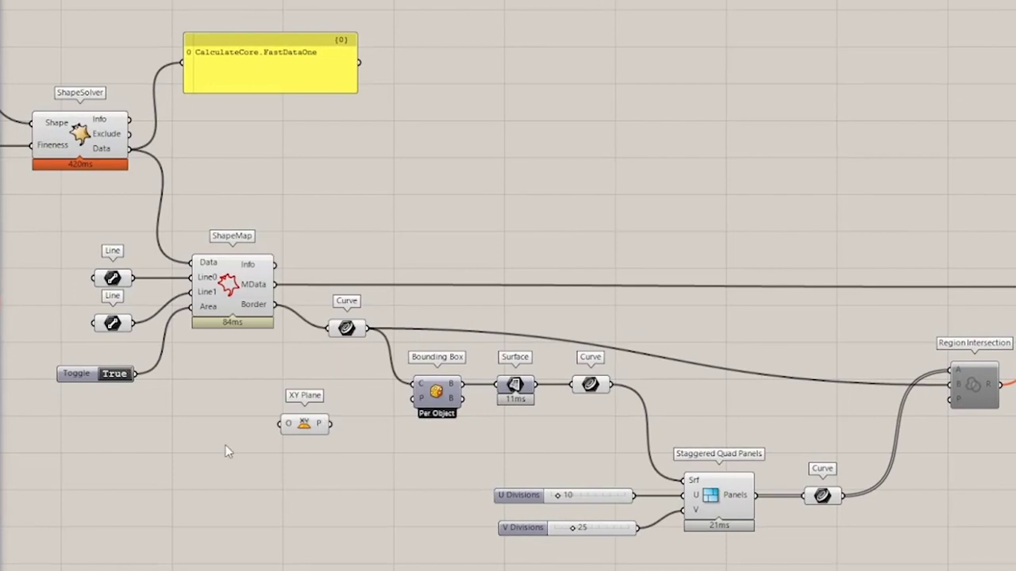
double_click(226, 449)
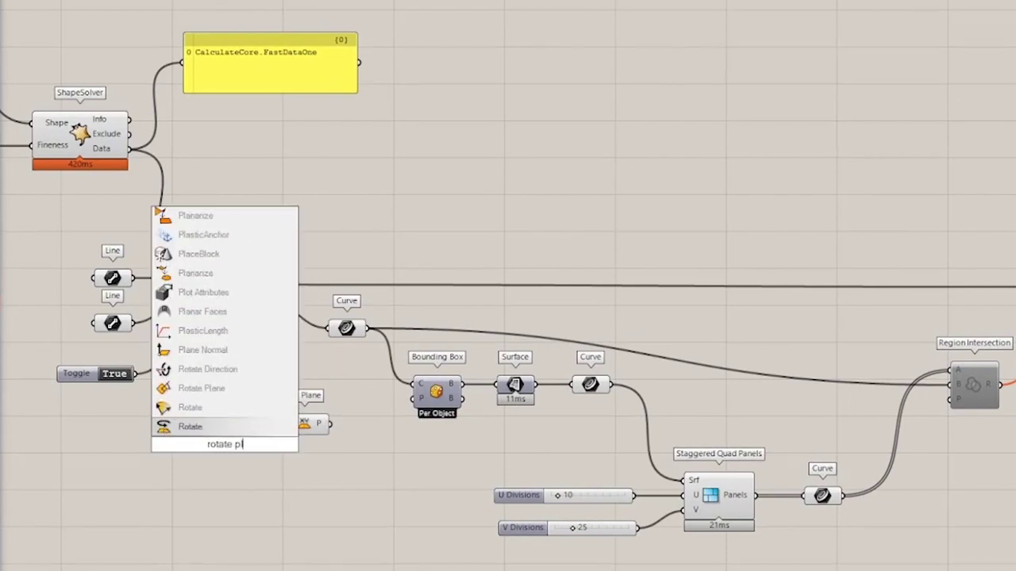
left_click(191, 408)
left_click_drag(224, 443, 339, 458)
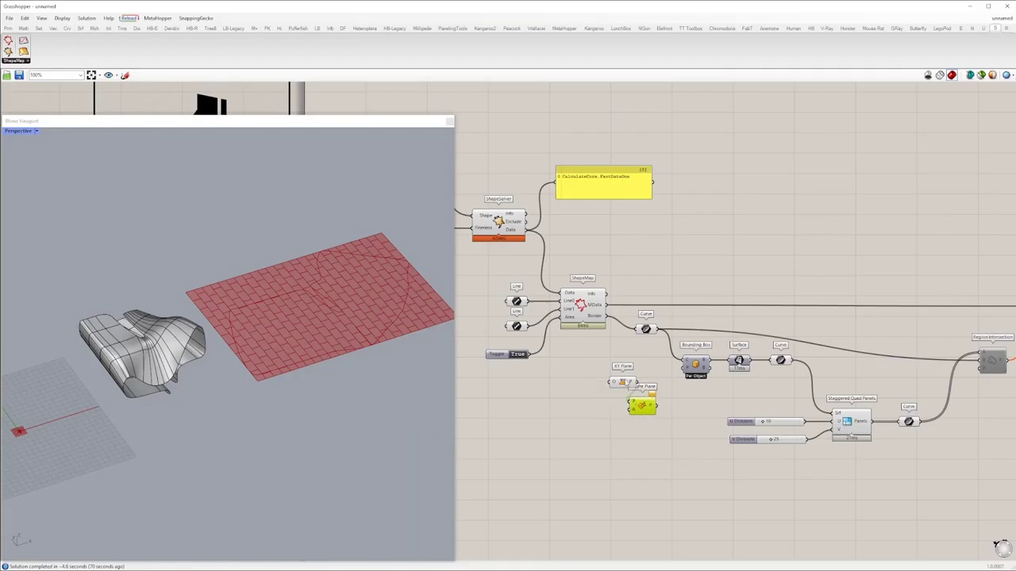
type("<")
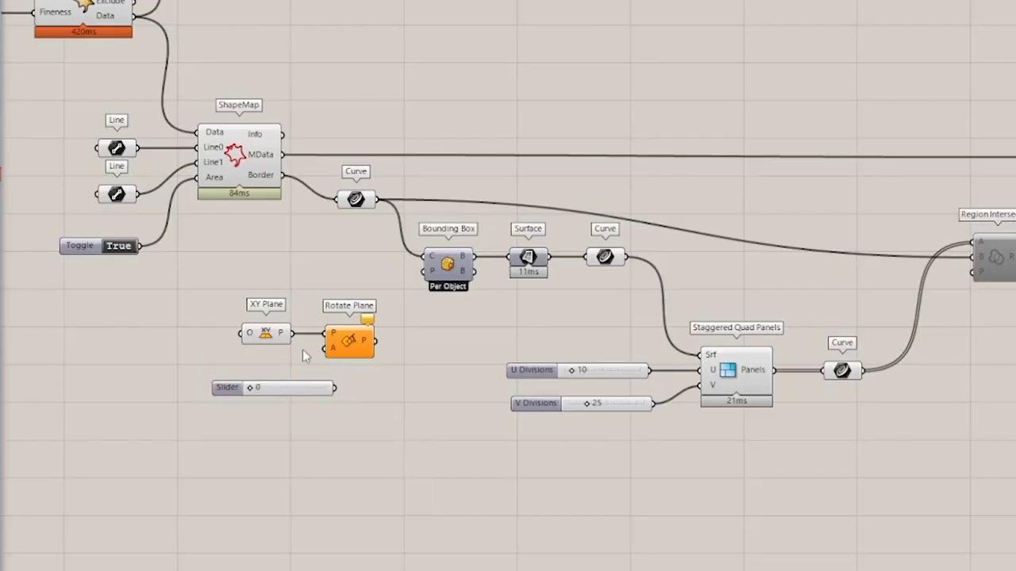
Set Rotate Plane's angle to degrees, feed it into Bounding Box, and rotate the panels to about 191
right_click(332, 347)
left_click(357, 508)
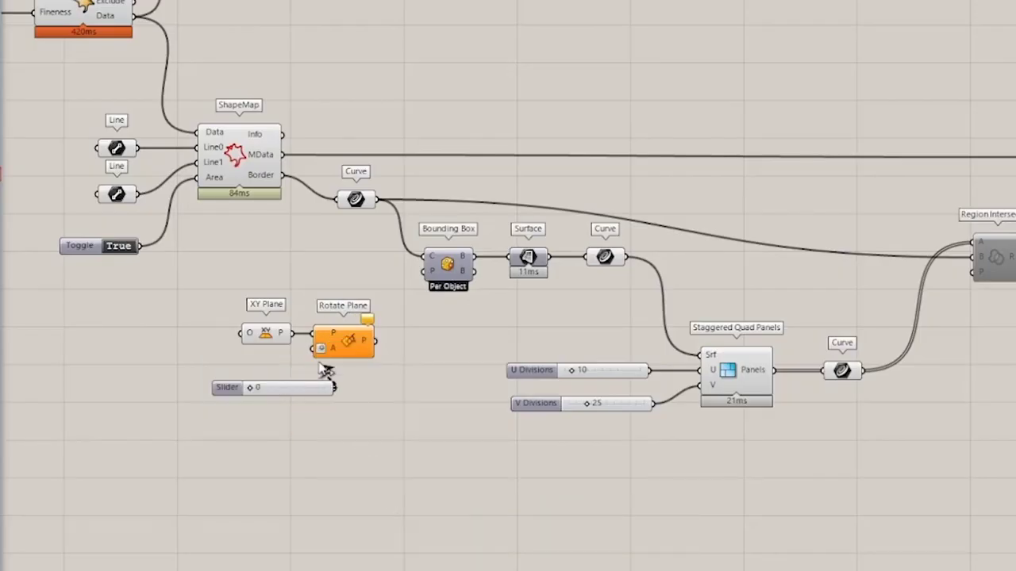
left_click_drag(372, 342, 409, 286)
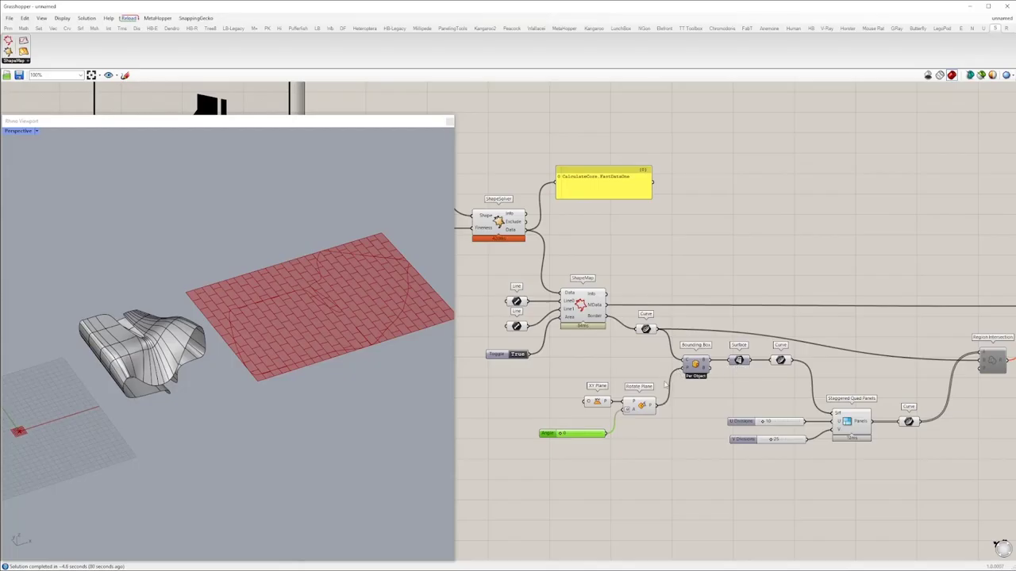
left_click_drag(561, 434, 591, 435)
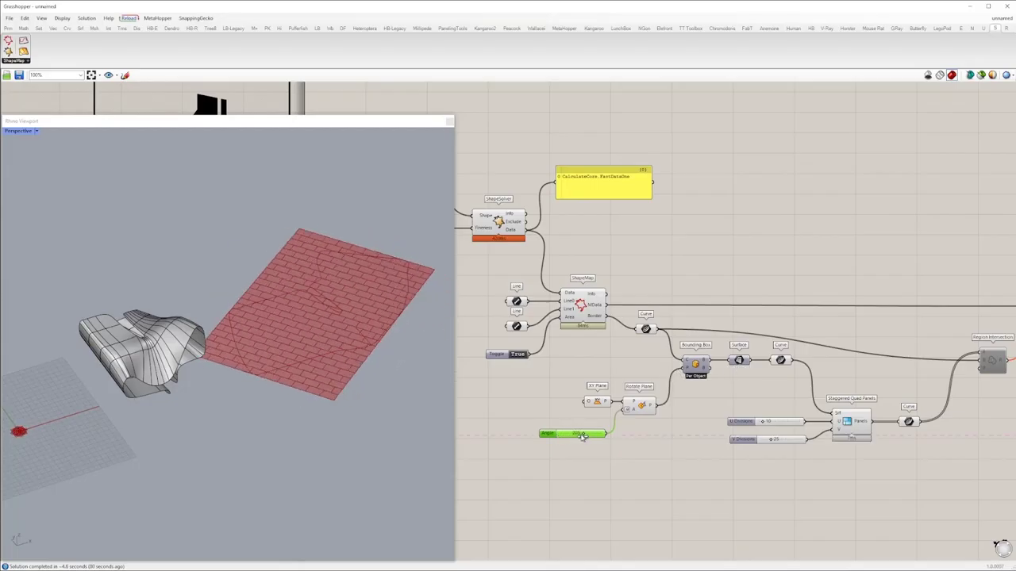
right_click_drag(983, 369, 811, 373)
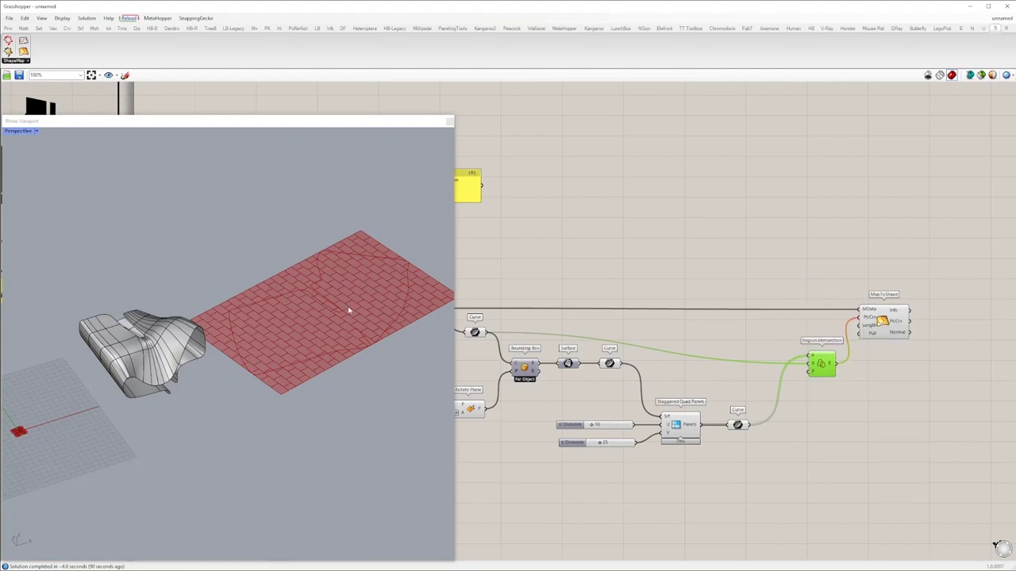
scroll(348, 311, "up", 2)
left_click_drag(536, 428, 543, 428)
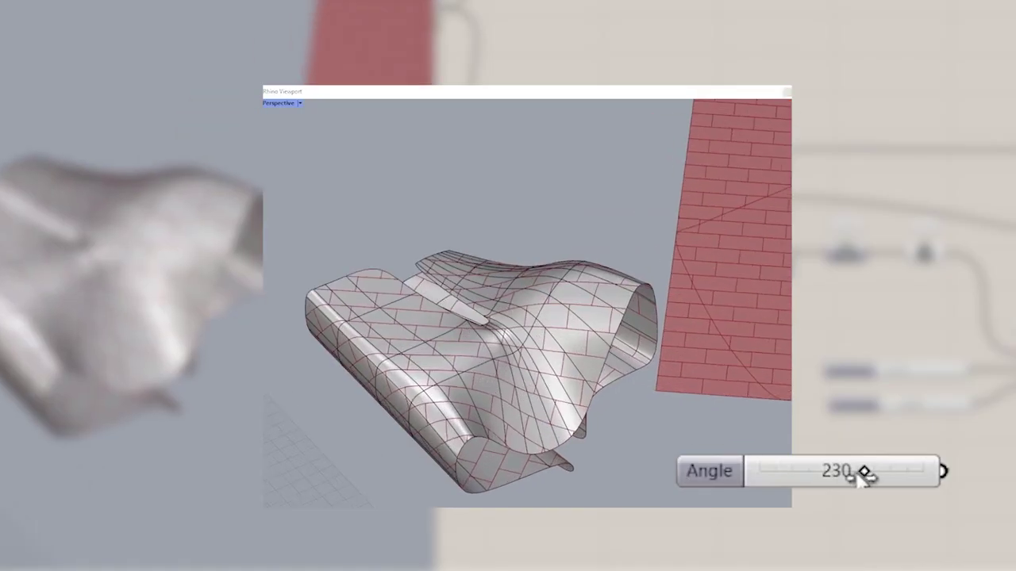
left_click_drag(863, 474, 735, 482)
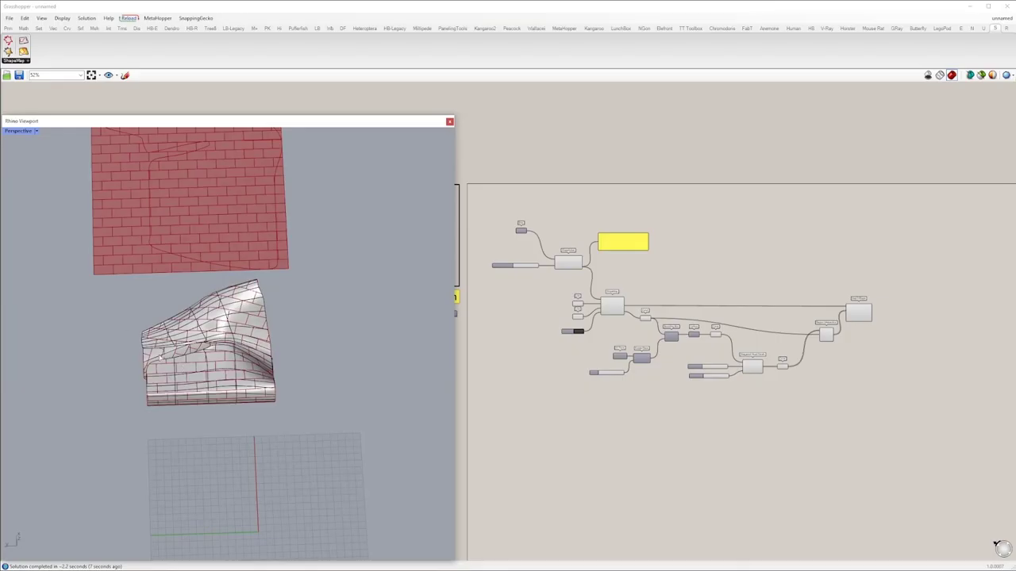
Add MapToBorder and feed it the mapping data and the border curve
left_click_drag(98, 291, 274, 474)
right_click_drag(182, 370, 321, 378)
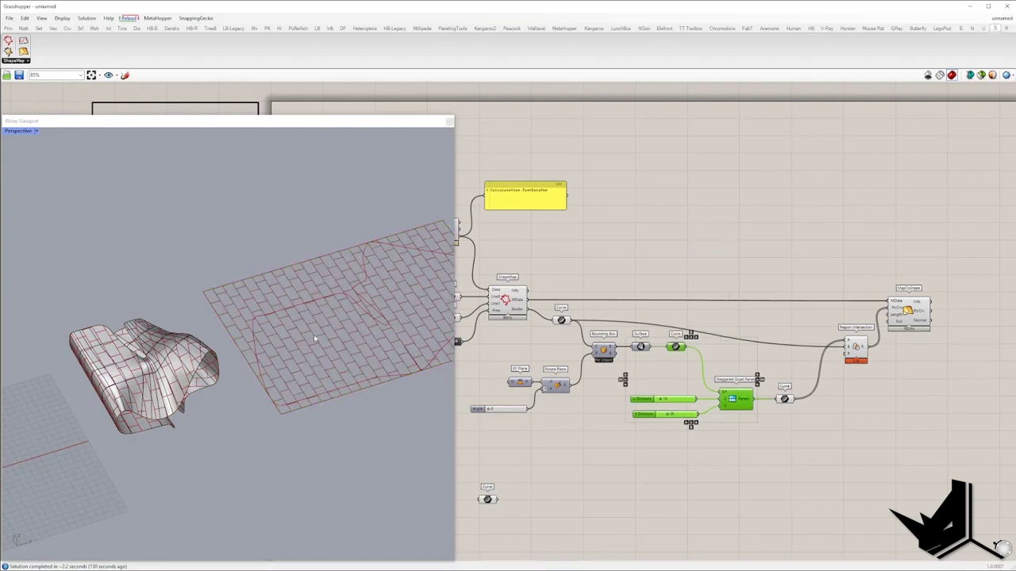
left_click(487, 499)
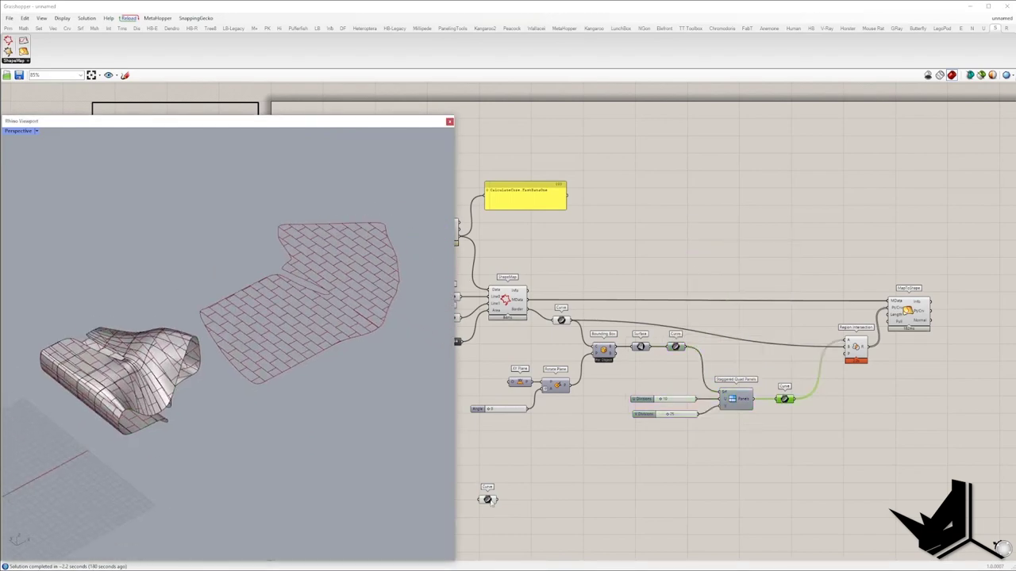
left_click_drag(542, 365, 575, 476)
scroll(553, 475, "up", 3)
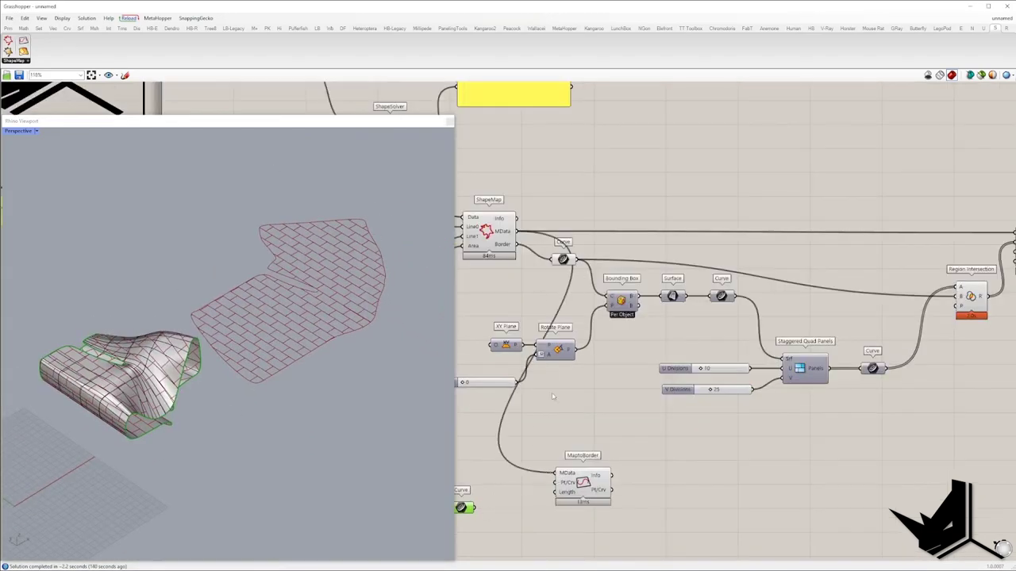
left_click_drag(488, 510, 476, 508)
right_click_drag(475, 508, 579, 452)
Add a List Item with index 0 to split MapToBorder's two curves
right_click_drag(745, 470, 687, 445)
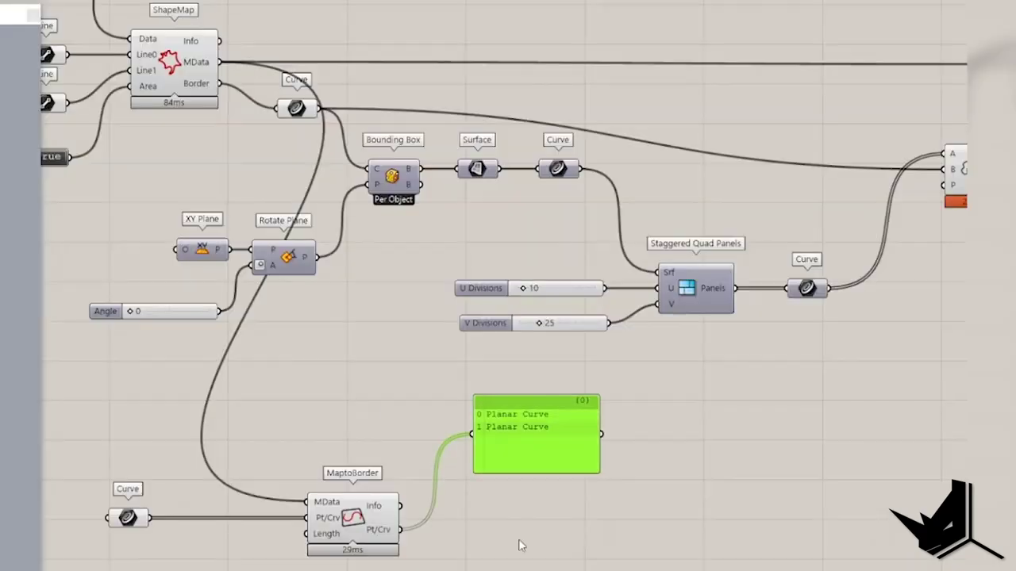
double_click(744, 440)
type("item")
key("Return")
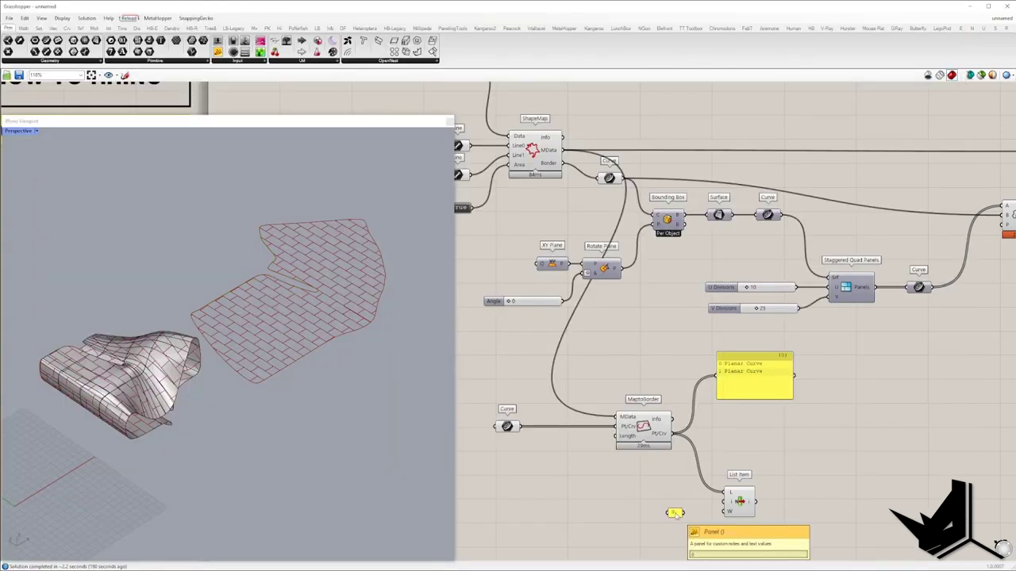
scroll(673, 513, "up", 3)
left_click_drag(679, 493, 679, 485)
right_click_drag(720, 508, 622, 431)
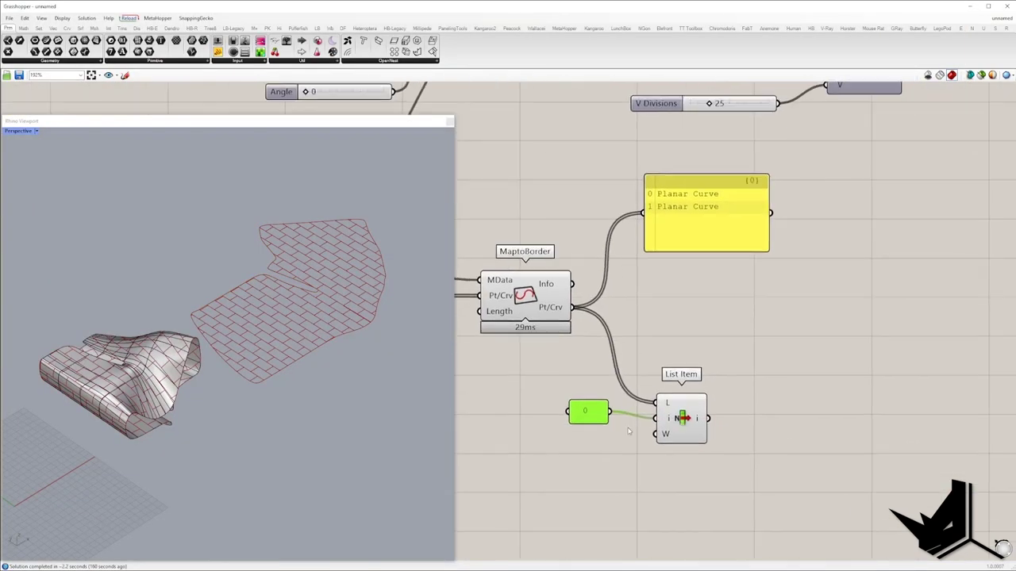
Send List Item's first curve into a new Curve parameter
scroll(694, 455, "up", 7)
scroll(694, 455, "down", 5)
double_click(800, 364)
type("c")
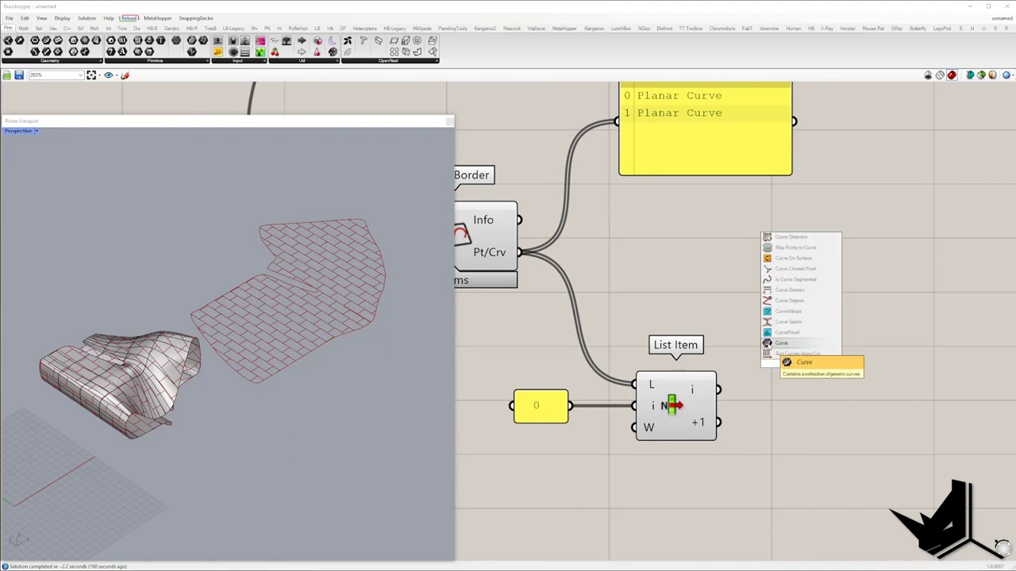
left_click(781, 343)
left_click_drag(772, 365, 719, 389)
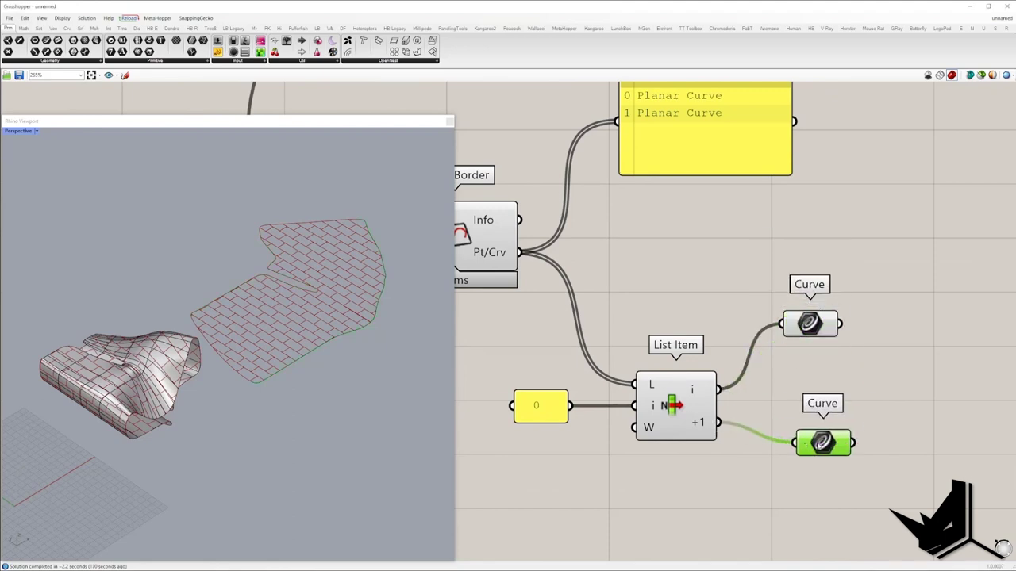
Add a Tween Curve and connect the lower border curve to its B input
scroll(817, 451, "down", 3)
right_click_drag(816, 451, 595, 451)
double_click(674, 401)
type("tween")
key("Return")
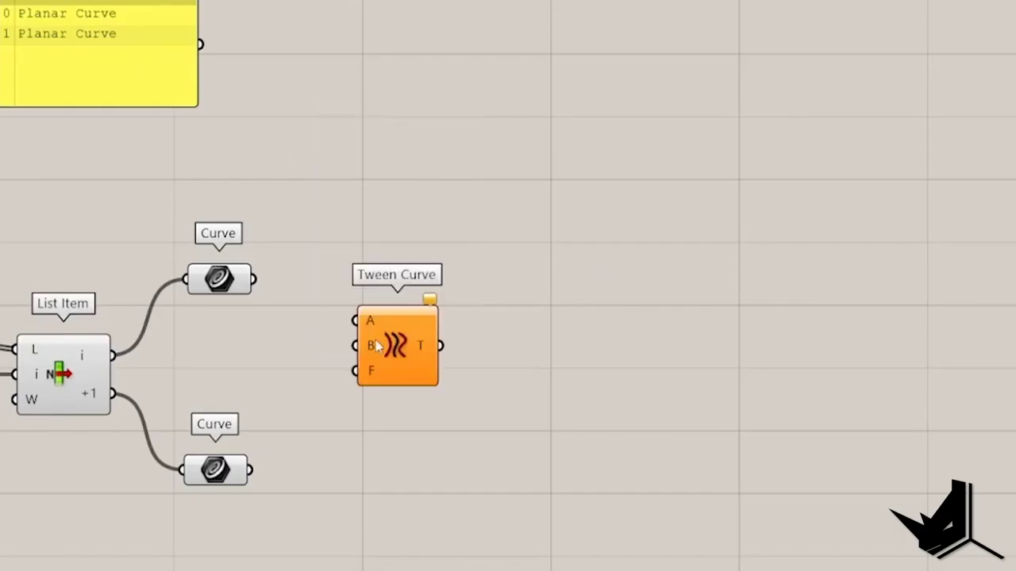
left_click_drag(370, 355, 478, 408)
left_click(400, 503)
Add a Range driven by a Steps slider of 34 below Tween Curve
right_click_drag(450, 431, 596, 323)
double_click(524, 429)
type("range")
key("Return")
left_click_drag(549, 433, 585, 323)
double_click(312, 423)
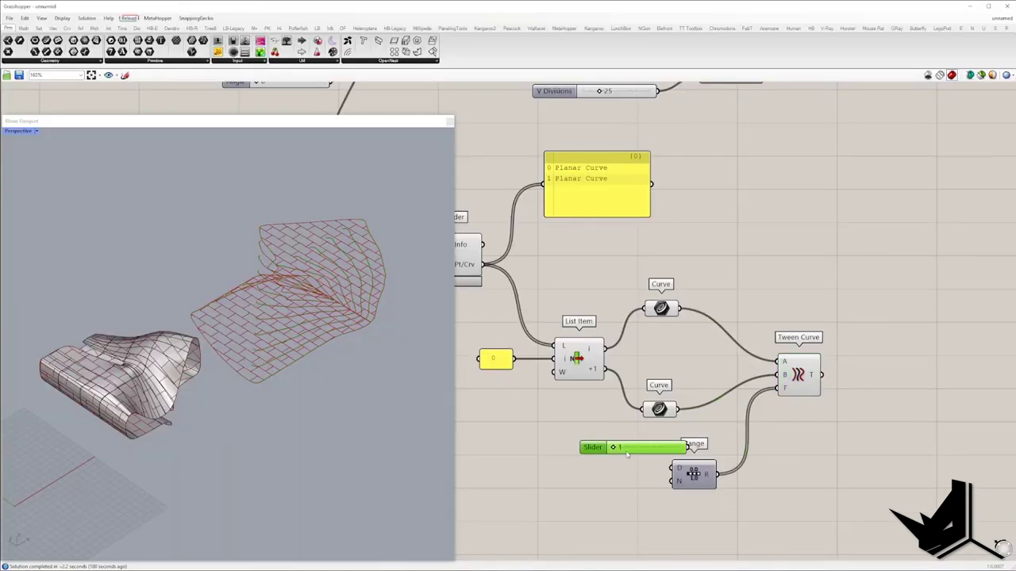
left_click_drag(665, 486, 672, 480)
Flip the second border curve with Flip Curve and preview the tween stripes
left_click_drag(798, 375, 857, 373)
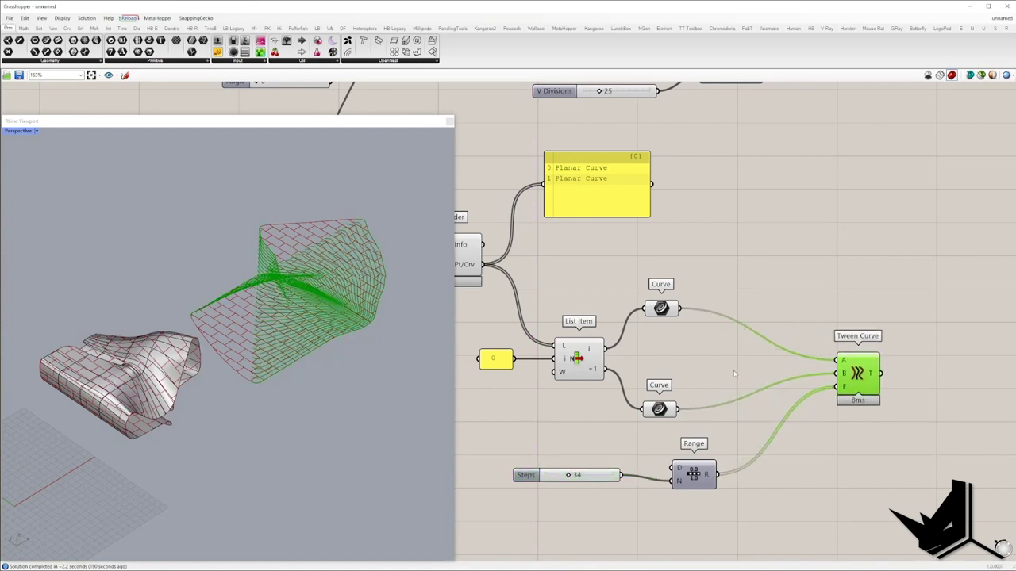
double_click(689, 364)
type("flip")
key("Return")
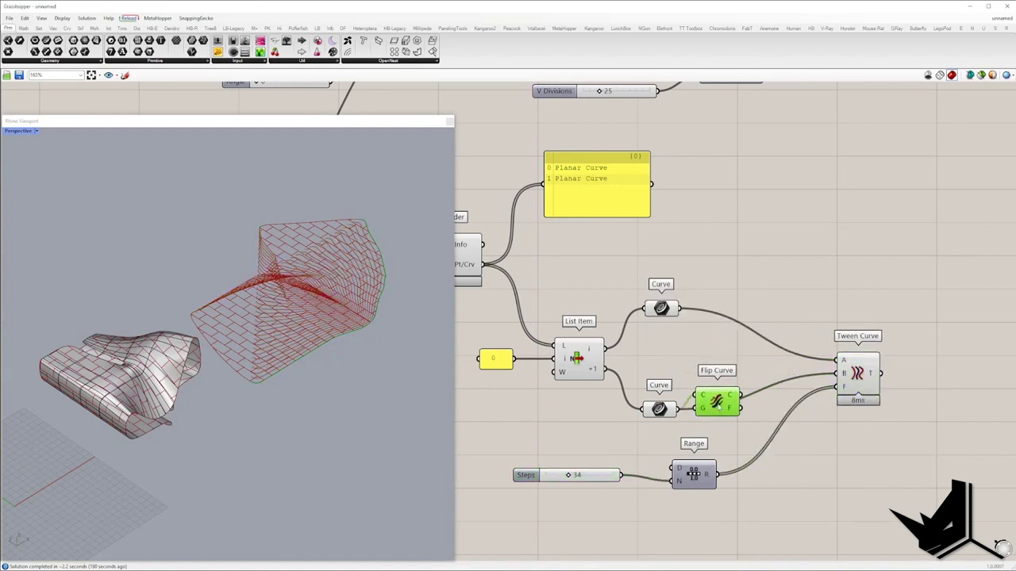
left_click(849, 381)
scroll(232, 384, "up", 3)
scroll(231, 385, "down", 4)
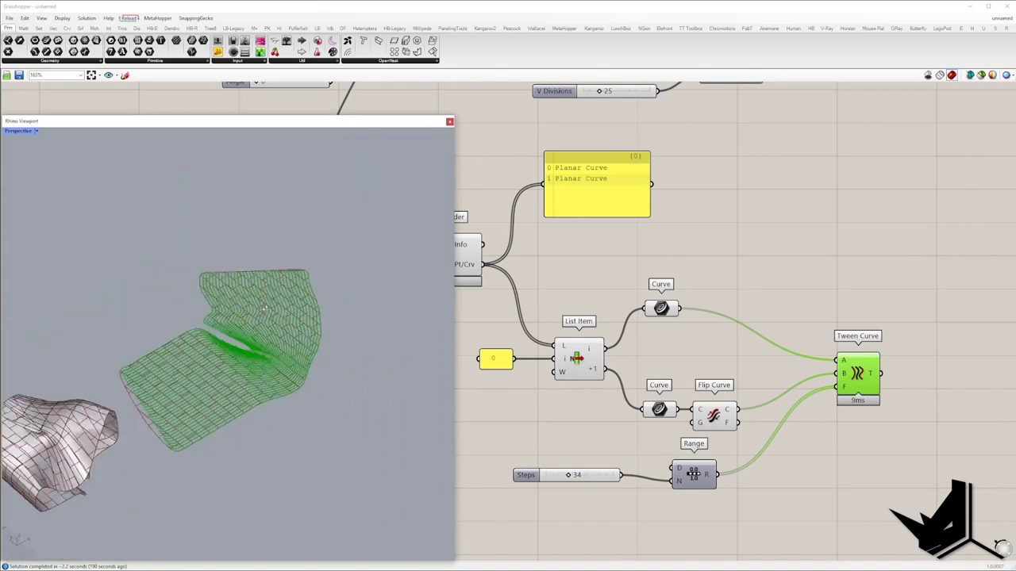
scroll(231, 384, "up", 5)
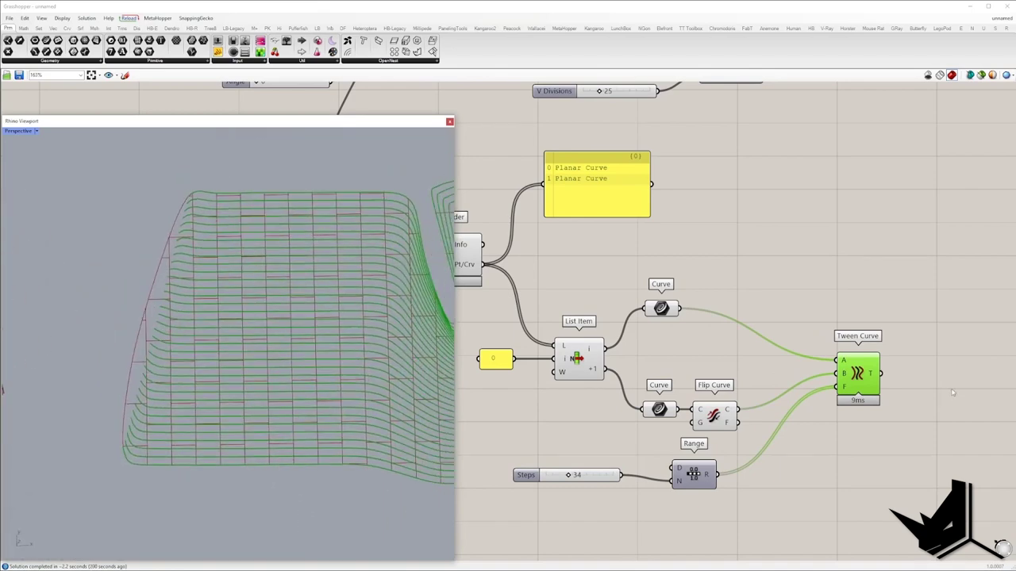
Extend the tween curves at both ends by 13.86 with an Extend Curve component
left_click(813, 346)
right_click_drag(950, 383, 813, 346)
double_click(812, 224)
type("ex")
left_click(839, 335)
left_click_drag(788, 325, 754, 337)
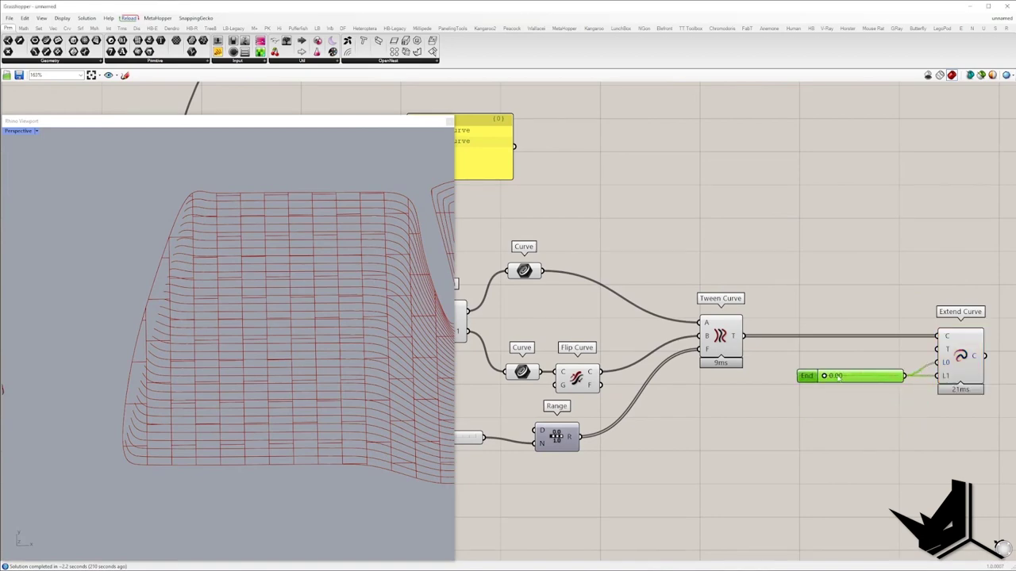
right_click_drag(182, 389, 294, 356)
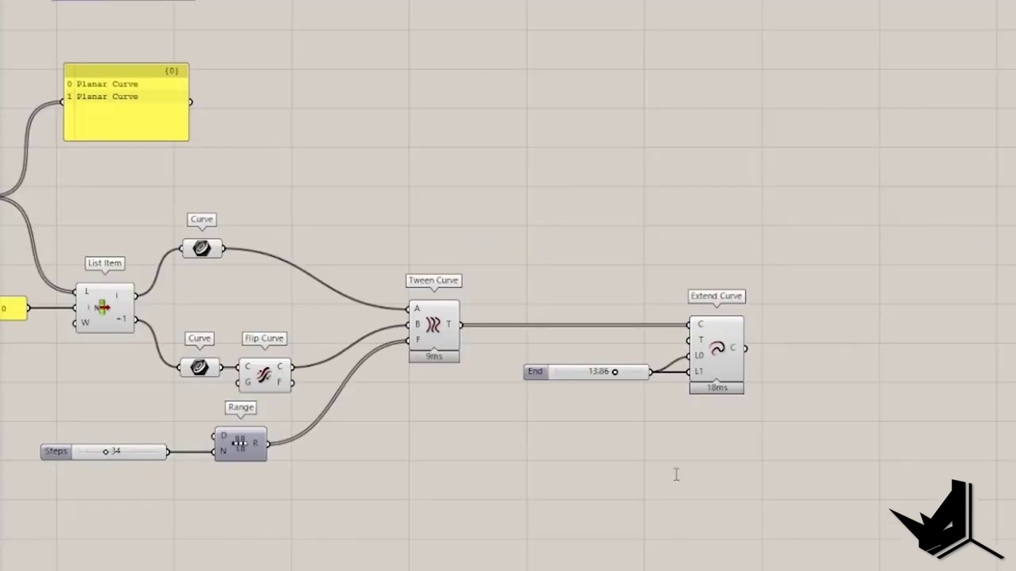
Add a Trim with Region component beside Extend Curve to trim the curves to the region
double_click(676, 475)
type("trim")
left_click(668, 471)
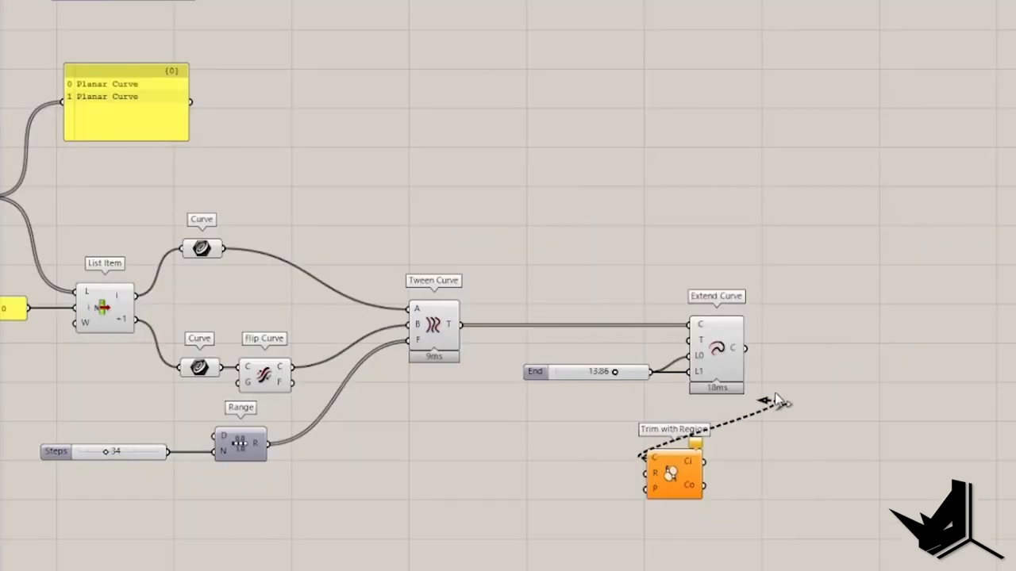
left_click_drag(673, 475, 815, 238)
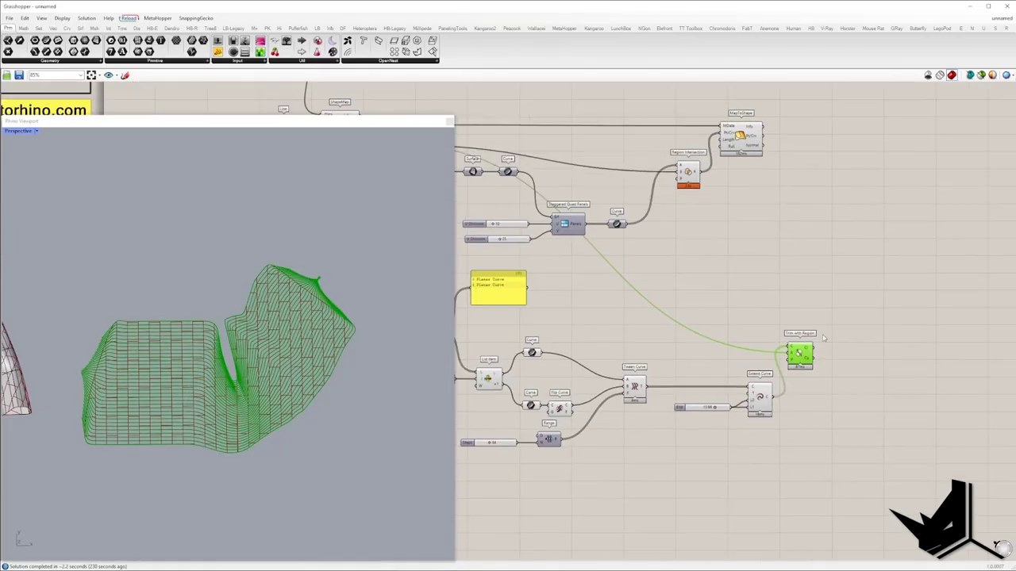
left_click(802, 319)
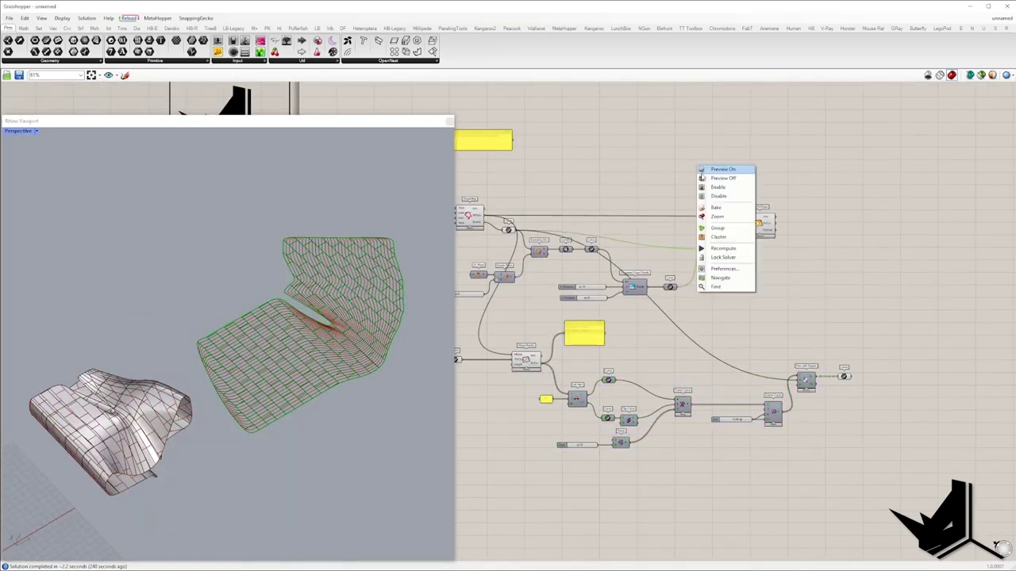
Join the trimmed curves and map them onto the polysurface with ShapeMap's MapToShape as stripes
scroll(766, 333, "up", 3)
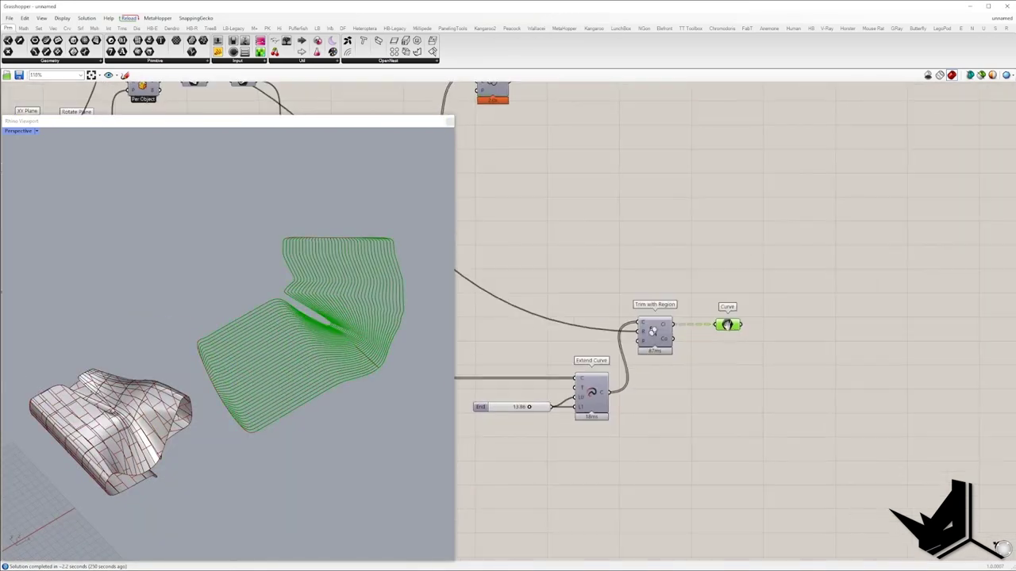
right_click(765, 333)
left_click(750, 322)
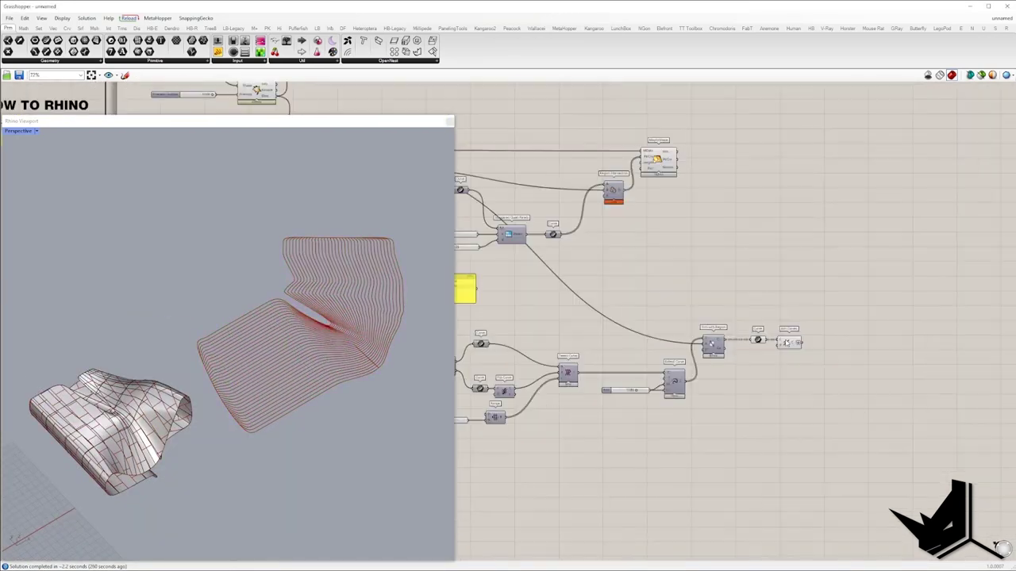
left_click(788, 342)
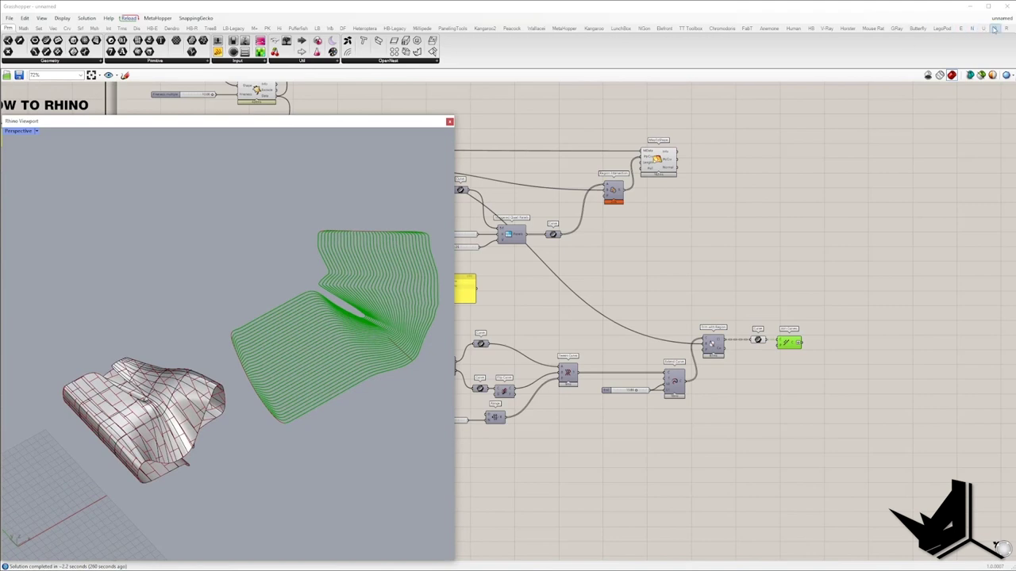
left_click(995, 29)
scroll(845, 321, "down", 3)
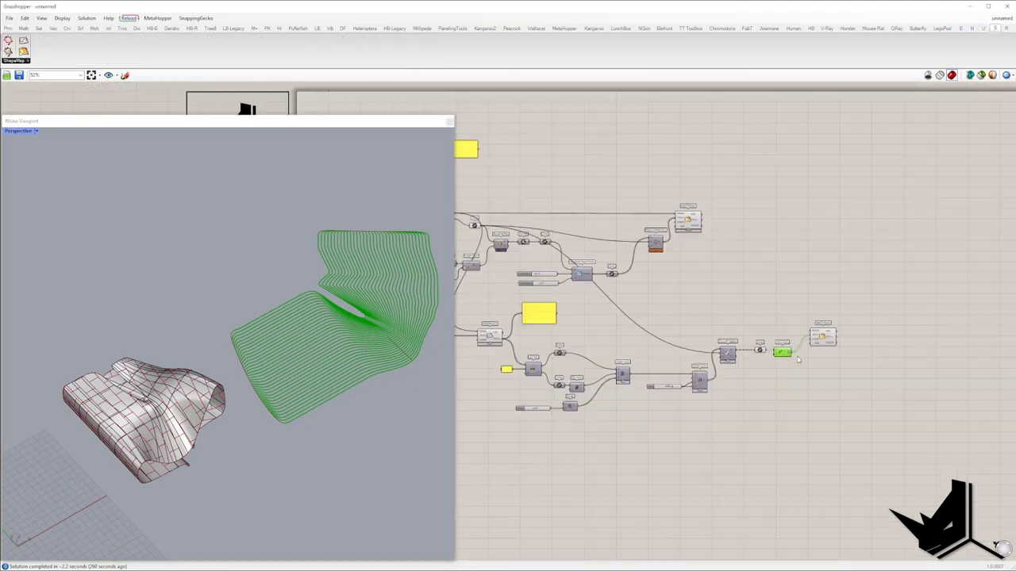
scroll(569, 328, "up", 3)
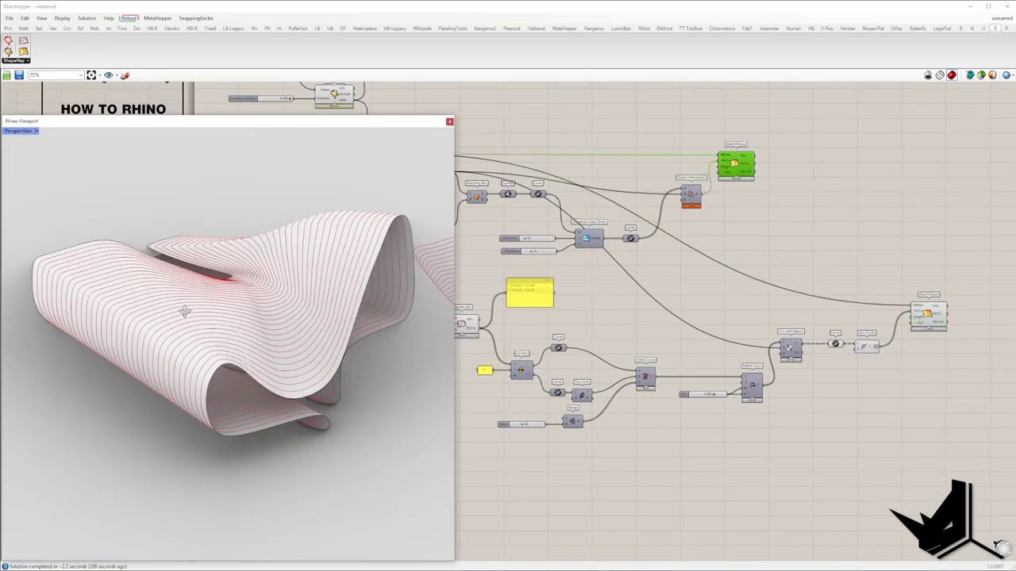
right_click_drag(184, 312, 593, 339)
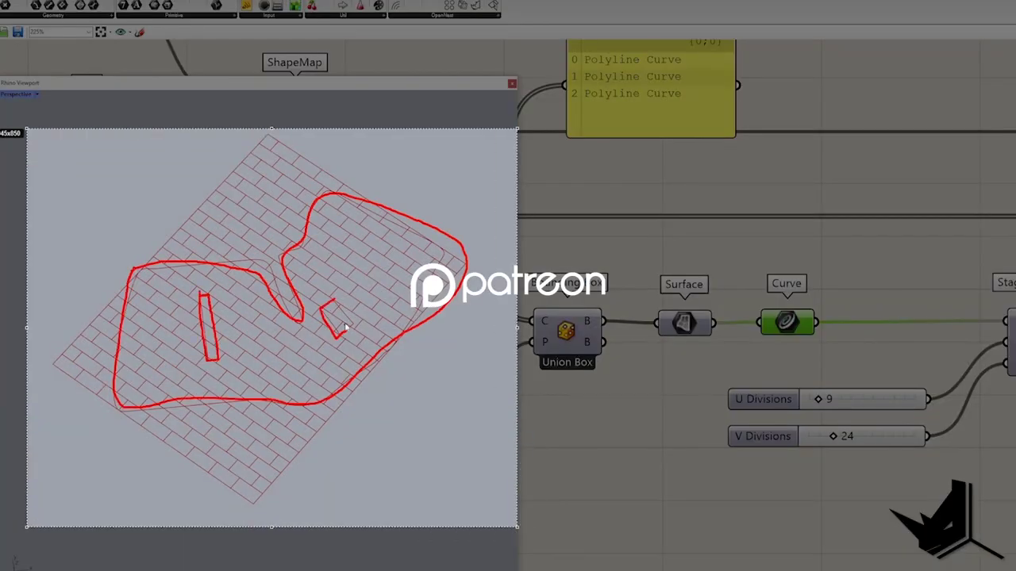
Trace the outer boundary of the trimming region around the flat 9 by 24 brick pattern
left_click_drag(137, 269, 292, 269)
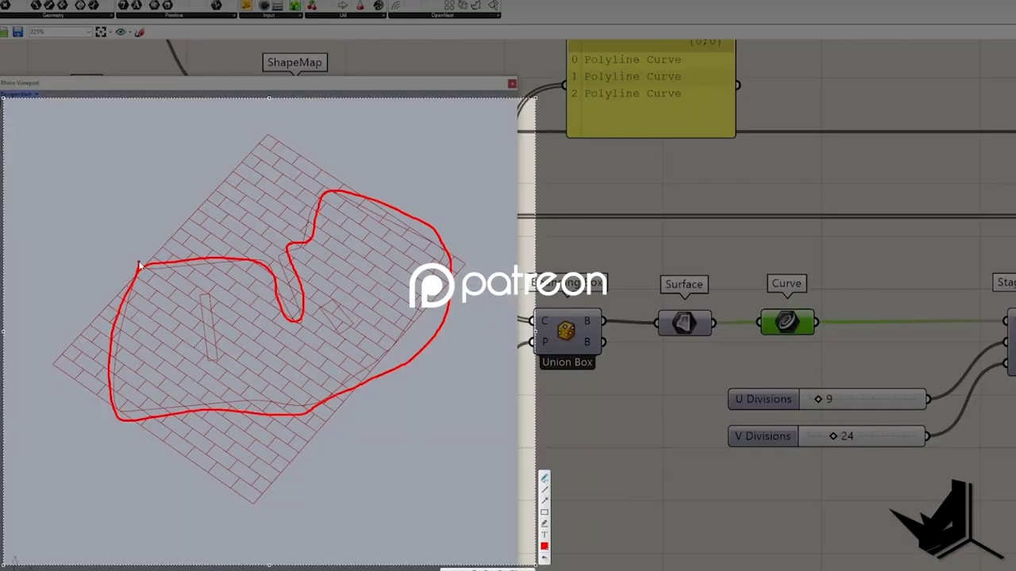